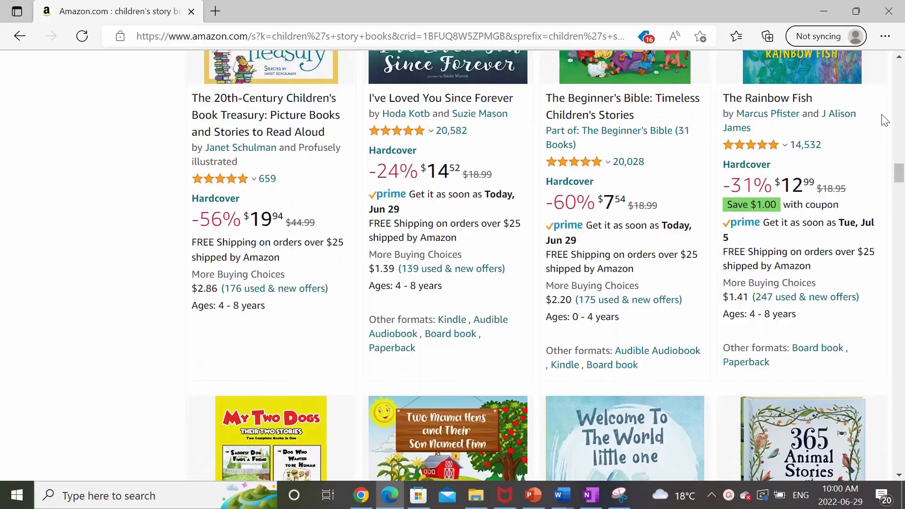
Scroll down the Amazon results to the Mermaid Primary Composition Notebook.
scroll(880, 118, down, 3)
scroll(884, 120, down, 3)
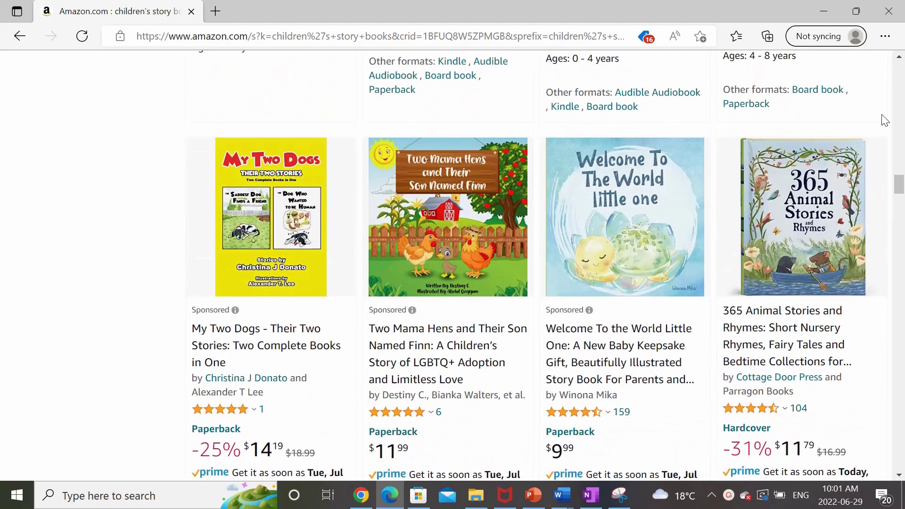
scroll(883, 120, down, 4)
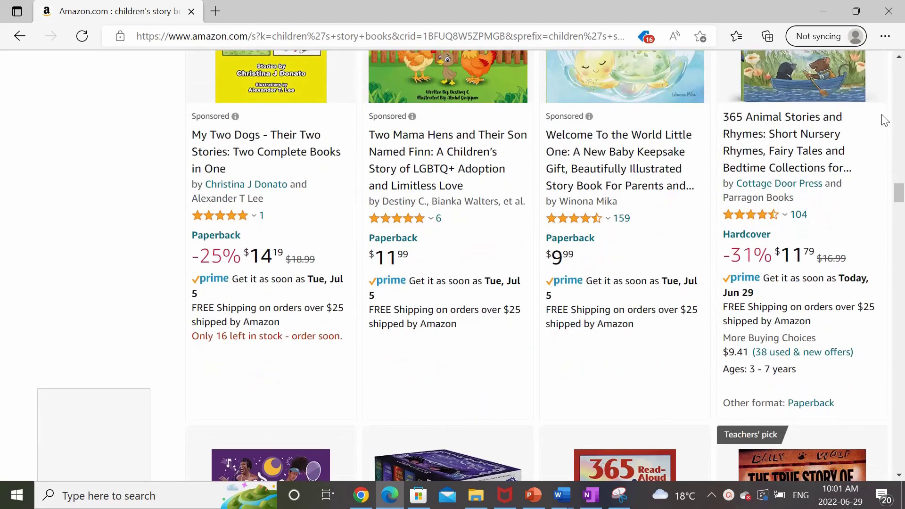
scroll(884, 120, down, 15)
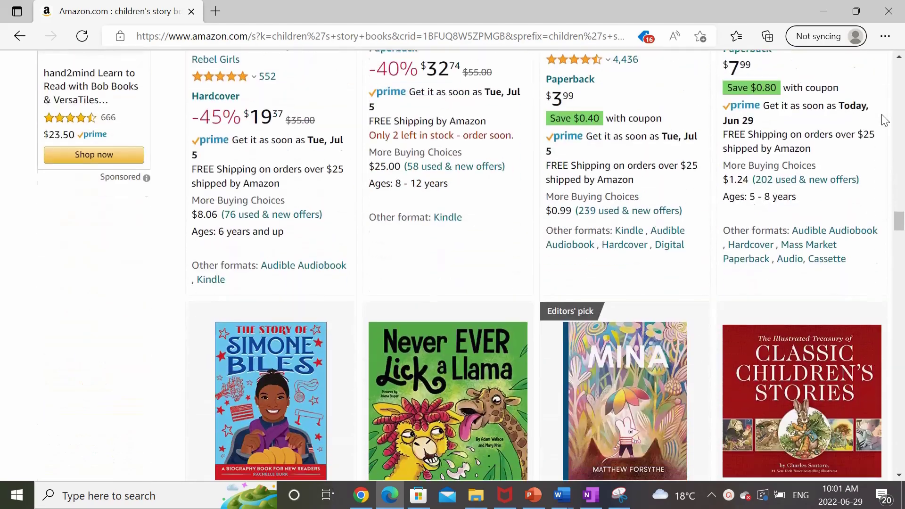
scroll(884, 121, down, 3)
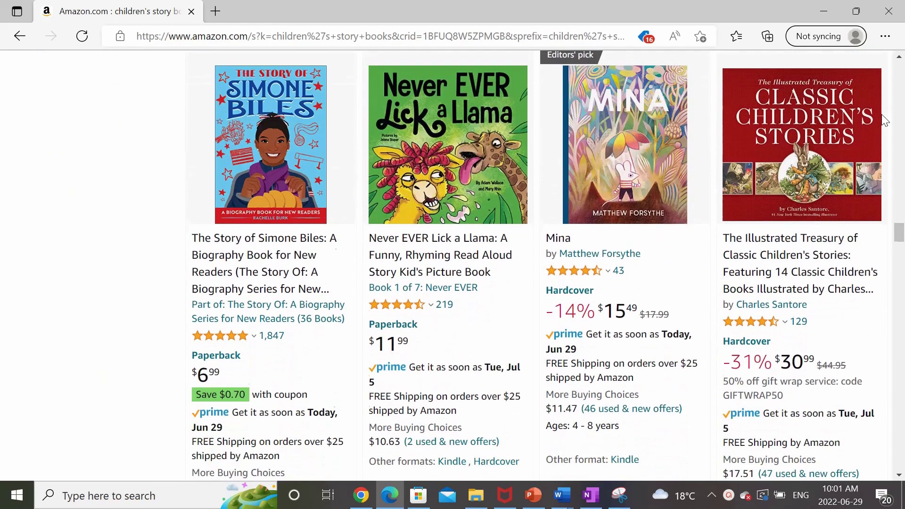
scroll(883, 120, down, 12)
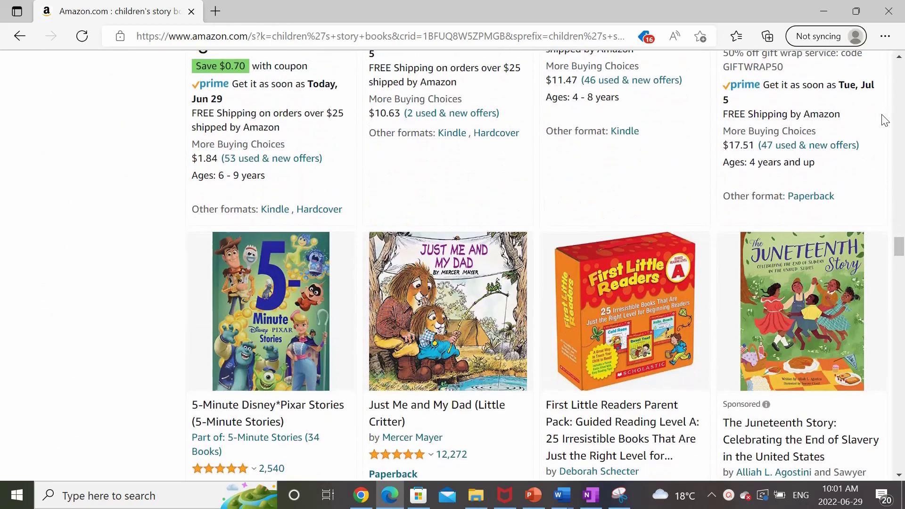
scroll(884, 120, down, 3)
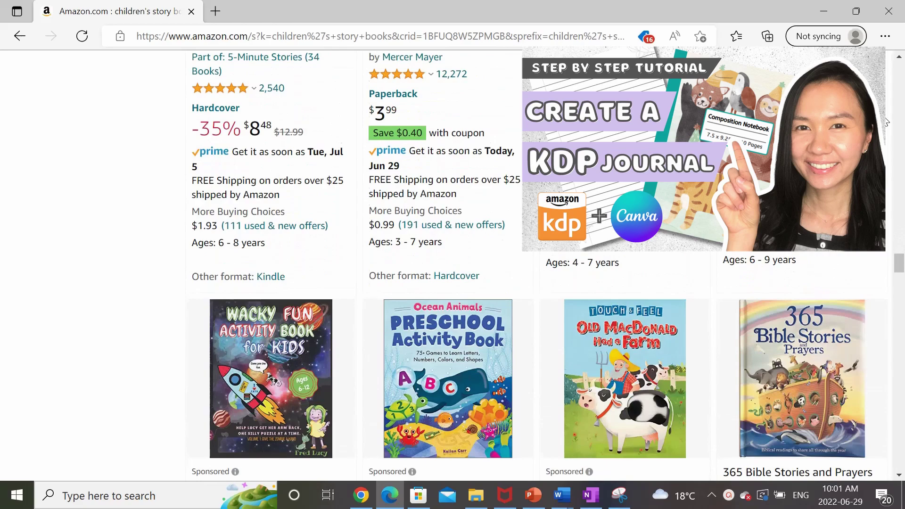
scroll(886, 121, down, 3)
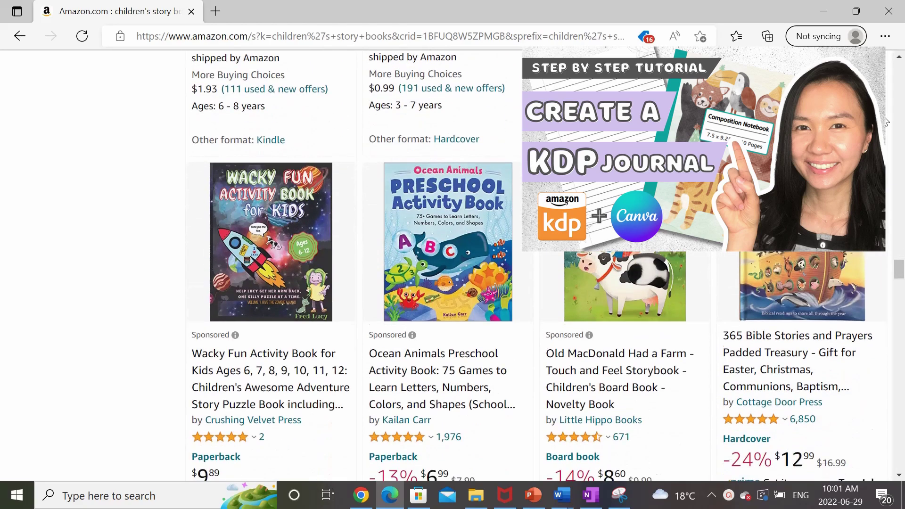
scroll(886, 121, down, 7)
scroll(886, 122, down, 8)
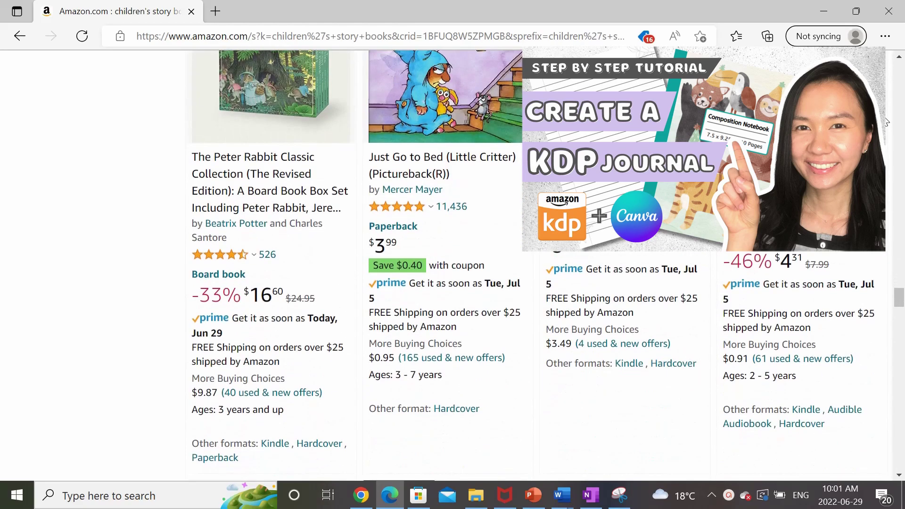
scroll(886, 121, down, 4)
scroll(886, 122, down, 7)
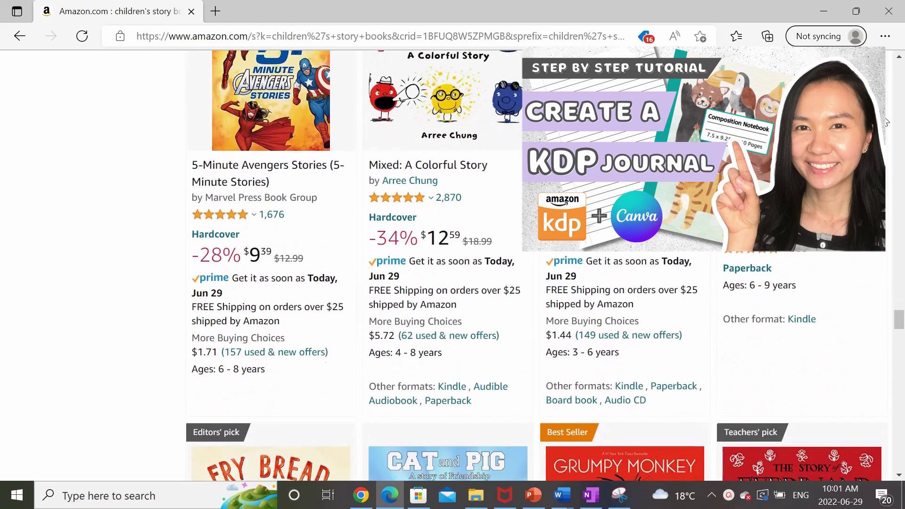
scroll(886, 121, down, 5)
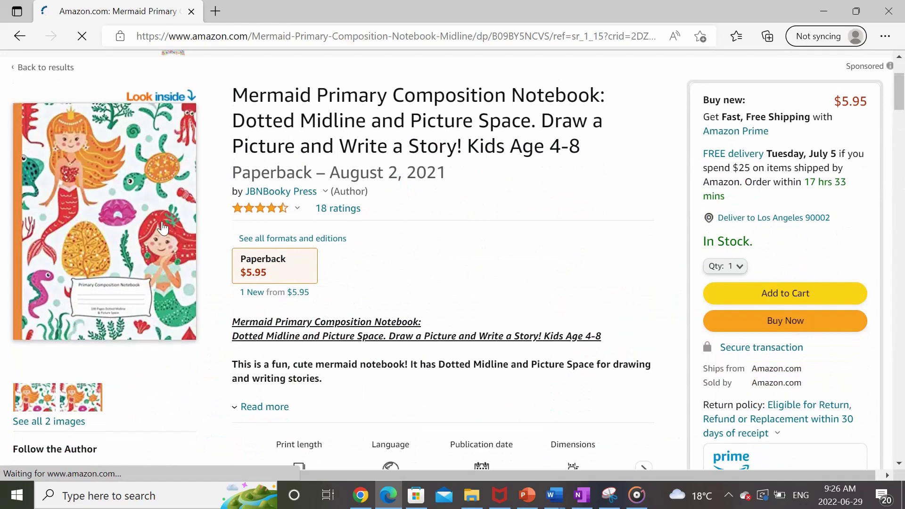
Open the notebook's Look inside sample and browse its lined pages with picture spaces.
click(163, 228)
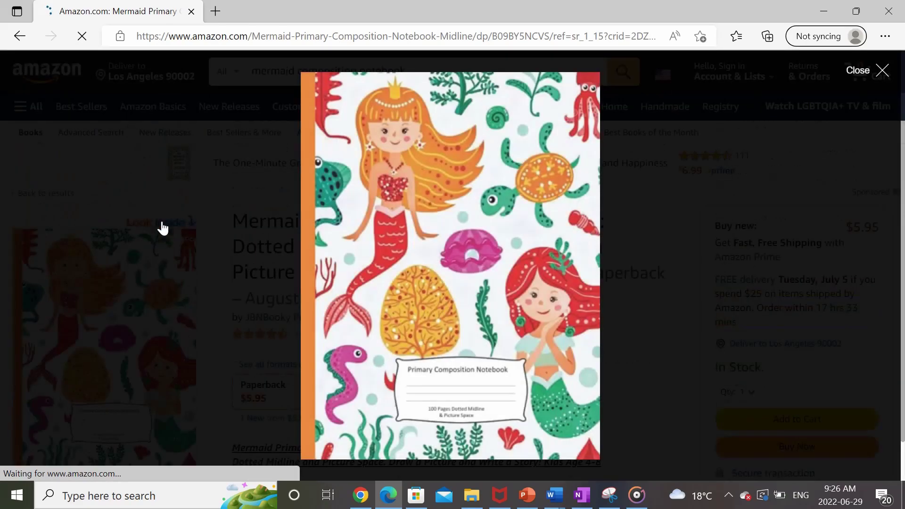
scroll(367, 217, down, 15)
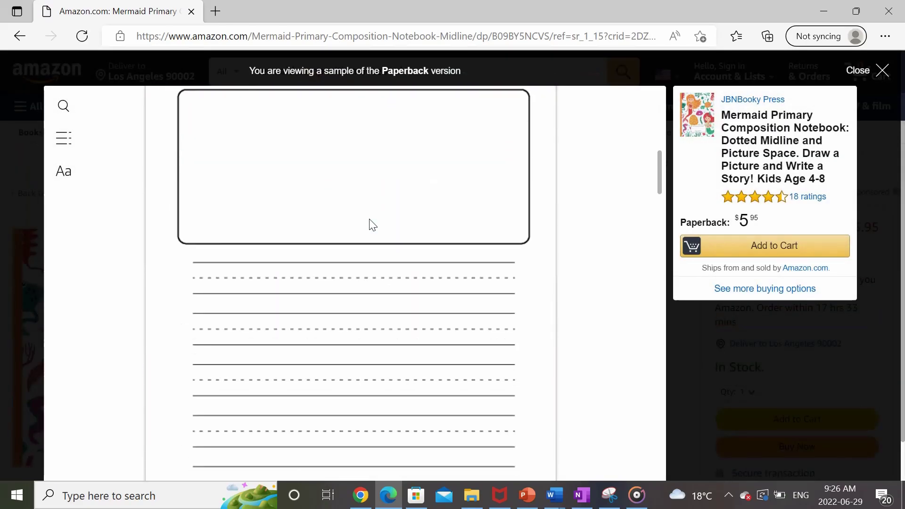
scroll(370, 222, down, 15)
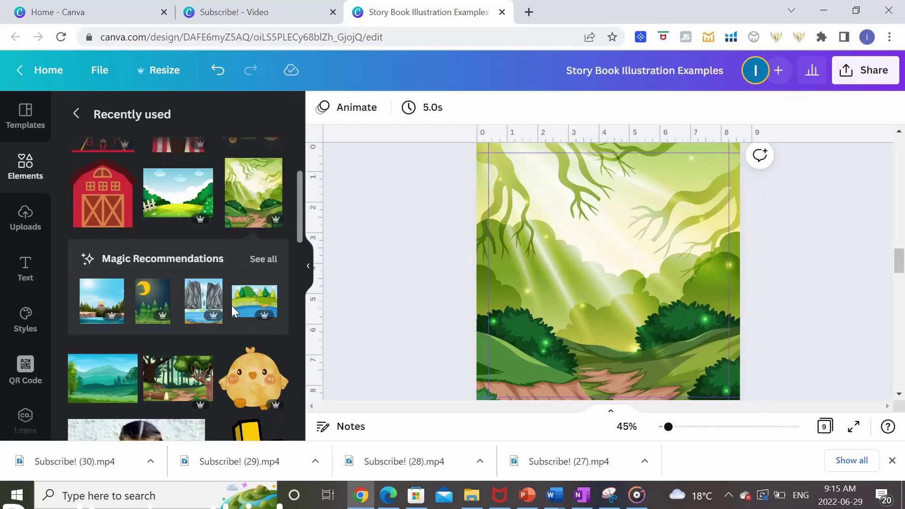
Add a resized chick and a small sleeping chick to the forest page.
click(259, 372)
drag(716, 182, 594, 287)
drag(565, 325, 626, 339)
click(811, 266)
scroll(179, 282, down, 5)
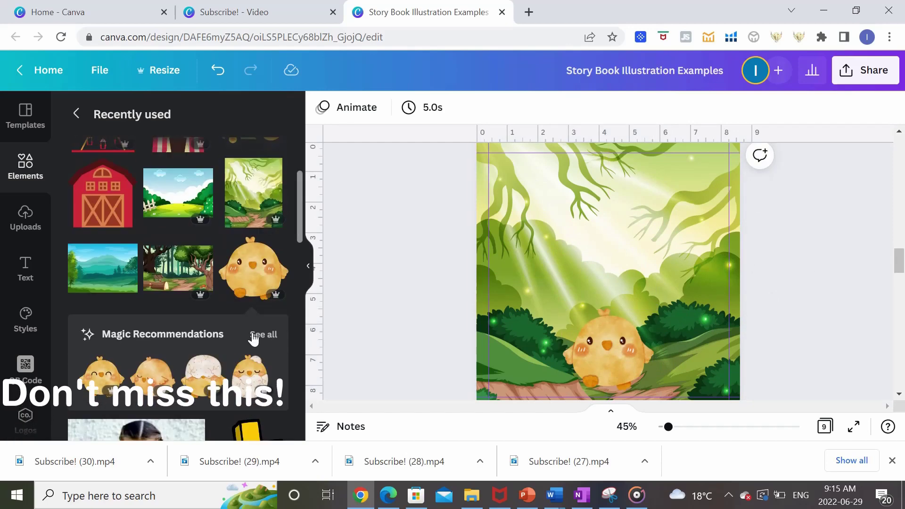
click(151, 372)
drag(634, 242, 661, 337)
key(Escape)
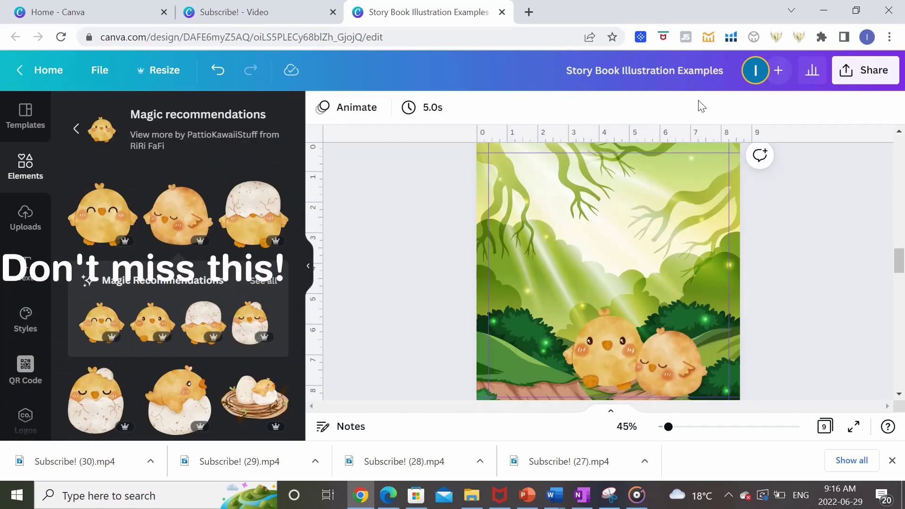
Give Page 6 a meadow background with an enlarged circus tent and a food cart at lower right.
scroll(494, 301, down, 7)
drag(178, 334, 589, 302)
click(178, 260)
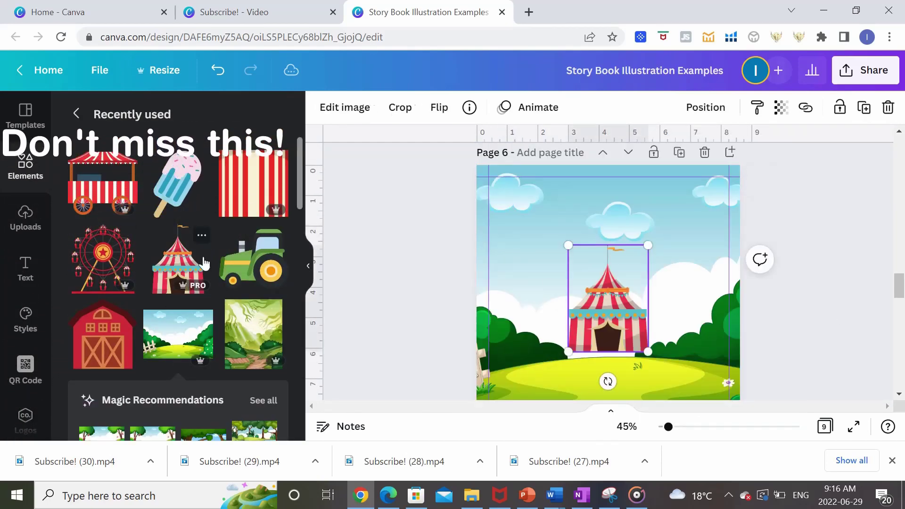
drag(646, 246, 670, 184)
click(103, 182)
drag(608, 306, 707, 351)
key(Escape)
Place a back-view chick at the circus tent's entrance on Page 6.
scroll(179, 283, down, 3)
click(253, 266)
click(264, 334)
drag(182, 203, 585, 362)
click(260, 298)
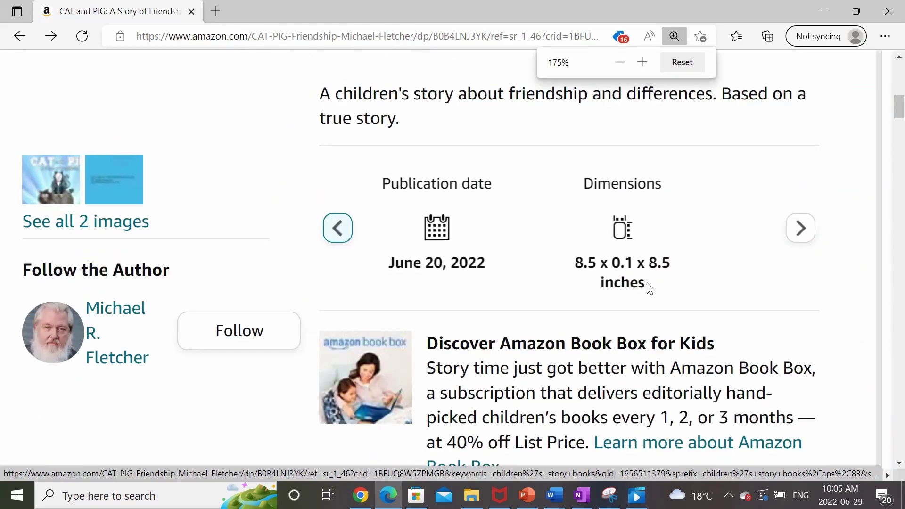
Zoom to 200% and check CAT and PIG's 8.5 x 8.5 inch dimensions.
key(ctrl+plus)
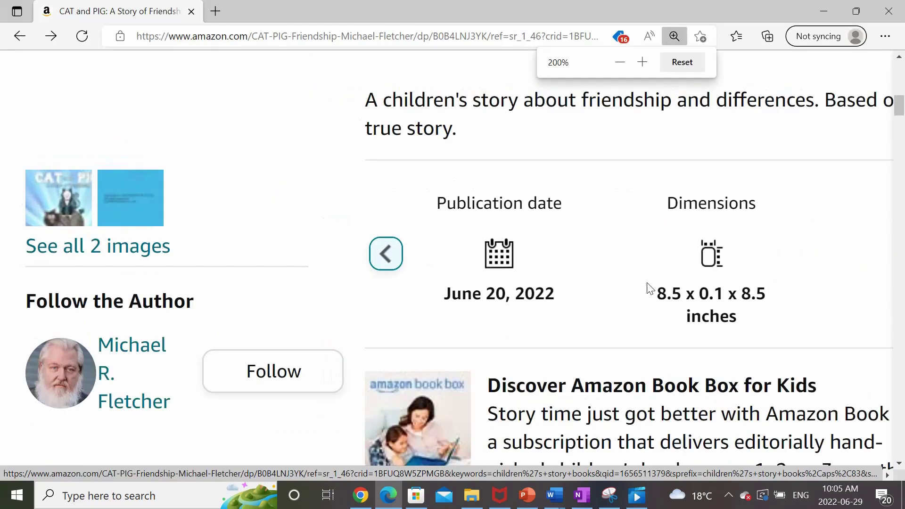
drag(649, 287, 400, 254)
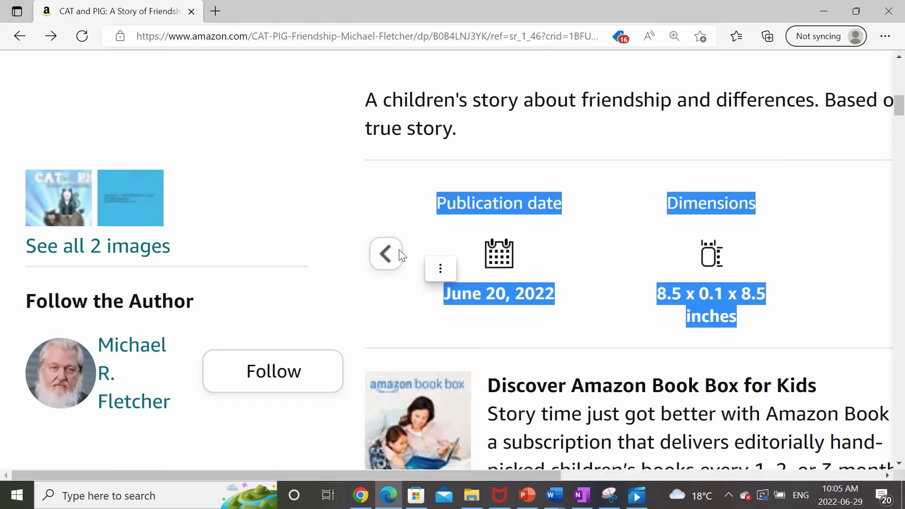
click(792, 255)
scroll(817, 273, right, 9)
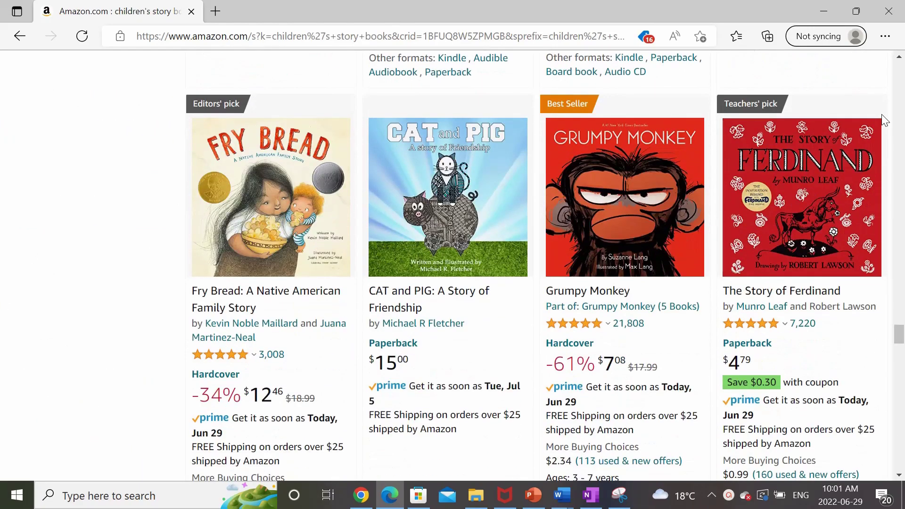
Open Grumpy Monkey and reveal its 10.31 x 0.31 x 10.31 inch dimensions.
click(606, 252)
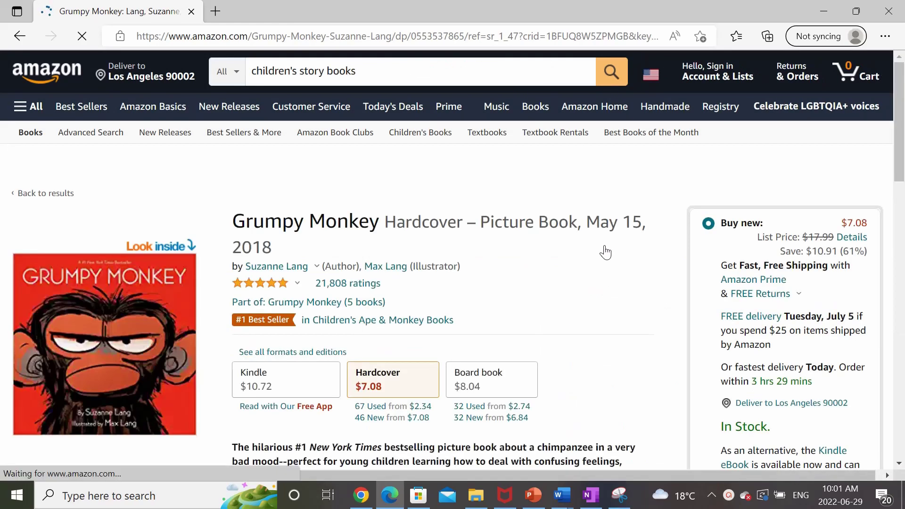
scroll(606, 252, down, 3)
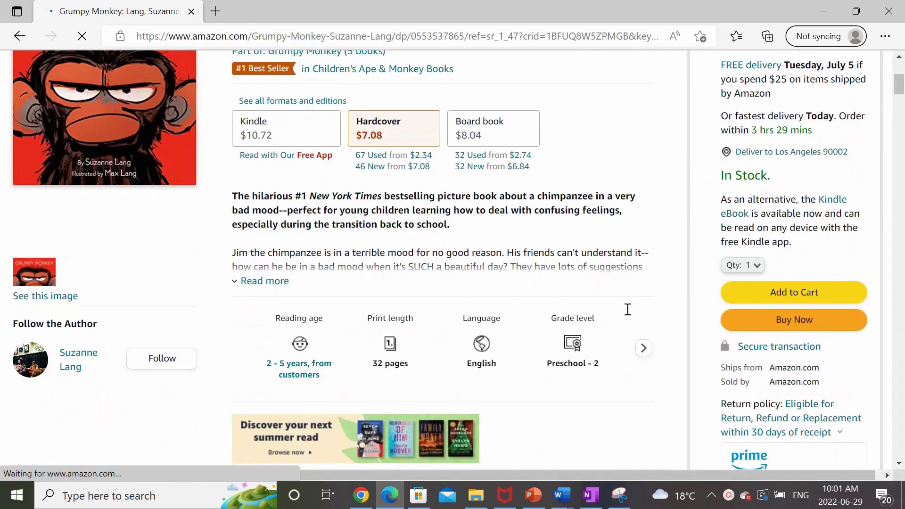
click(642, 349)
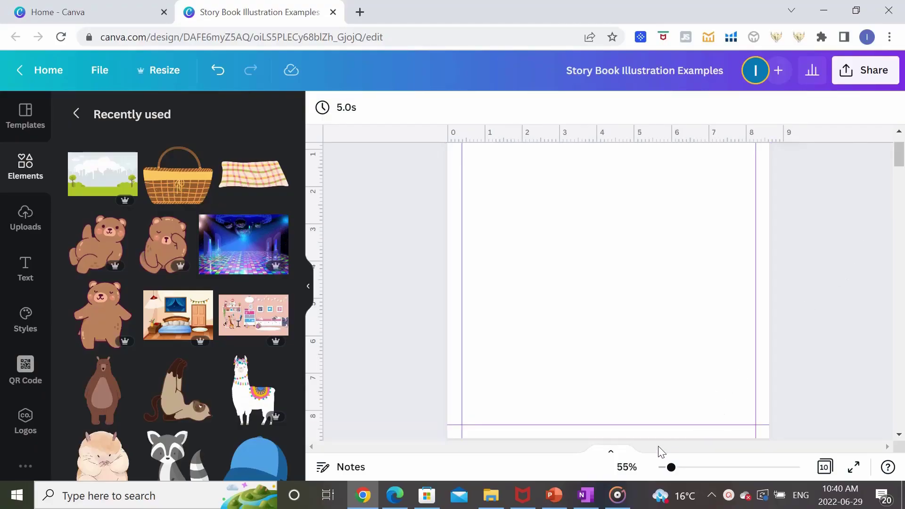
At 47% zoom, add a horizontal guide 0.384 below Page 1's top edge.
drag(670, 465, 669, 470)
scroll(765, 394, up, 1)
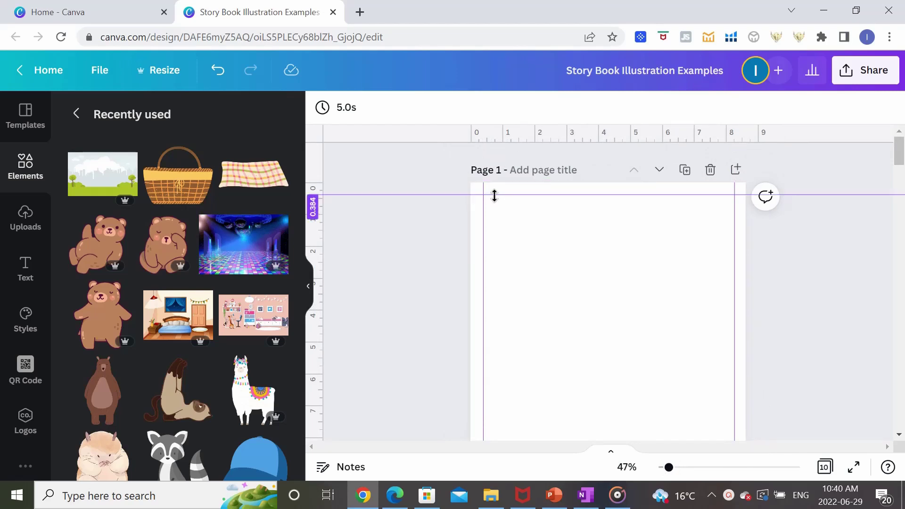
drag(482, 237, 480, 237)
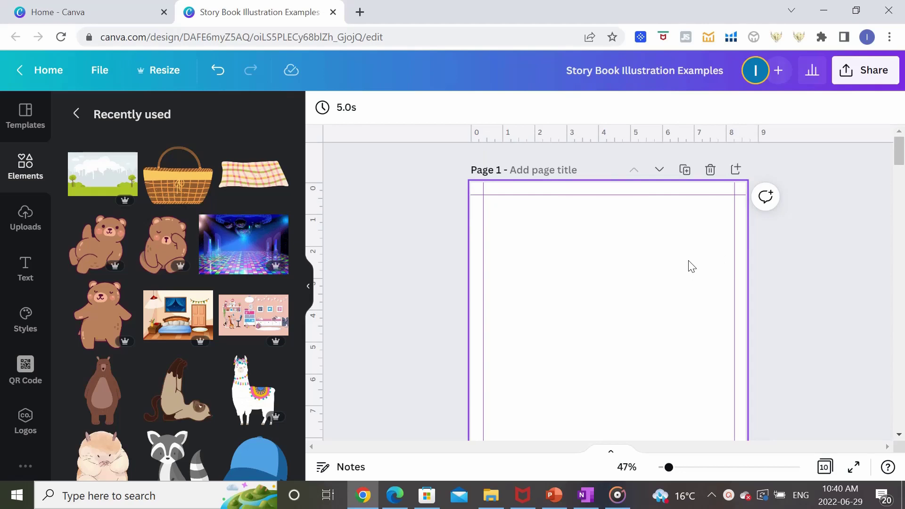
scroll(691, 267, down, 3)
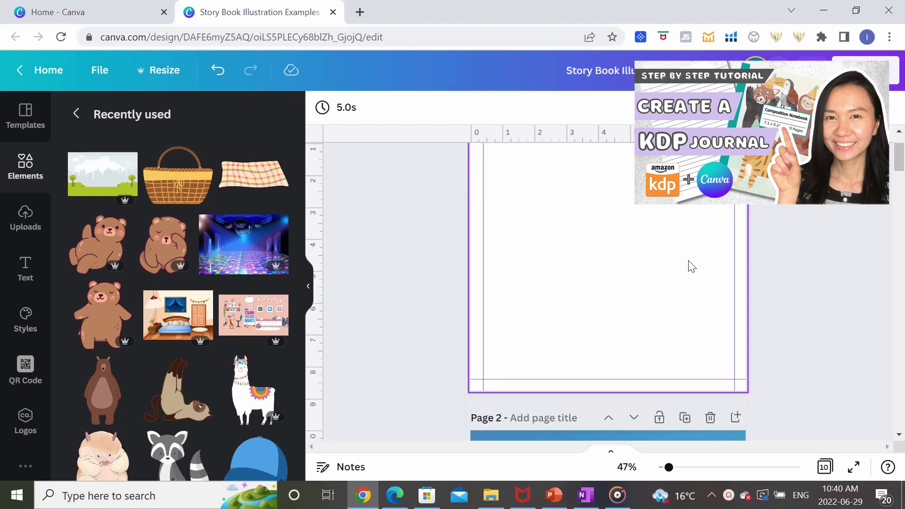
scroll(688, 264, up, 3)
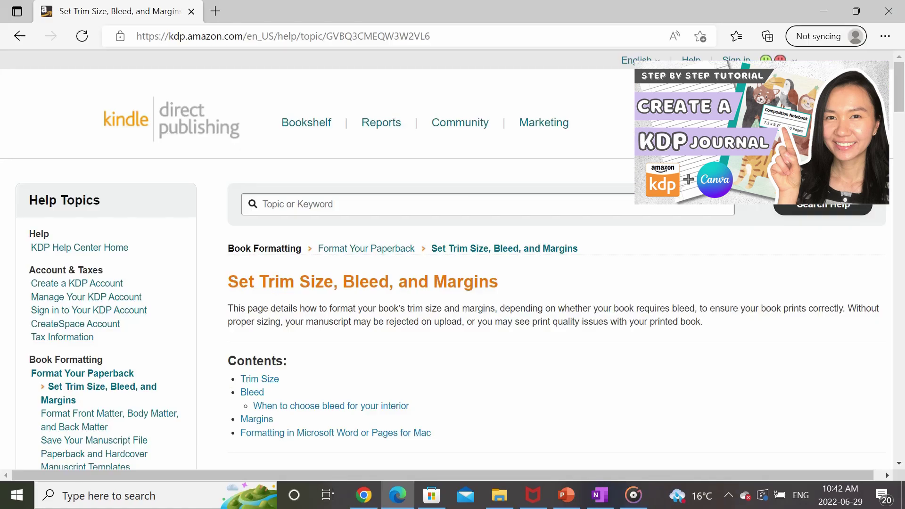
Scroll to Trim Size and expand the paperback trim size specifications table.
scroll(817, 285, down, 8)
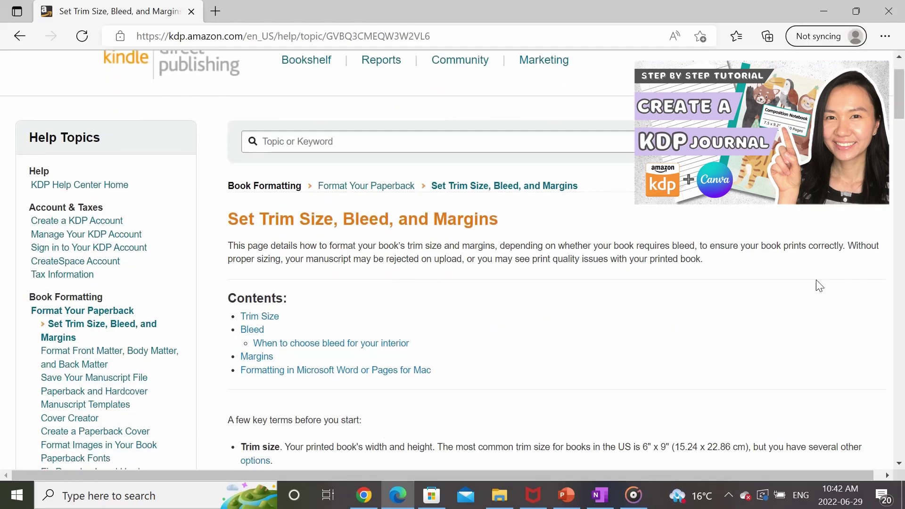
scroll(819, 285, down, 9)
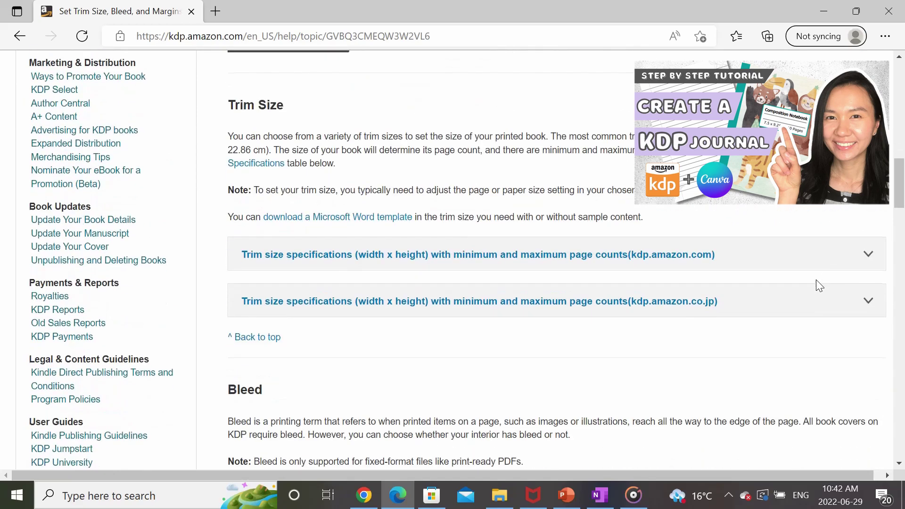
click(867, 255)
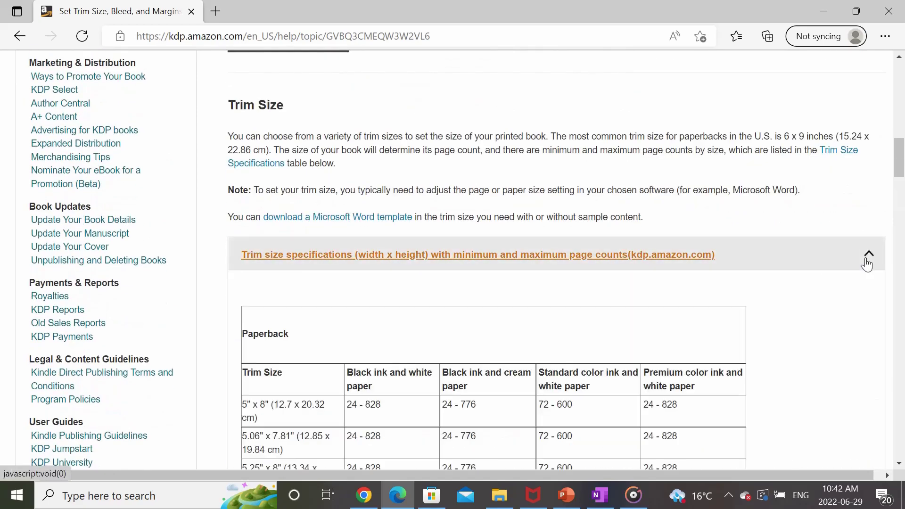
scroll(866, 262, down, 3)
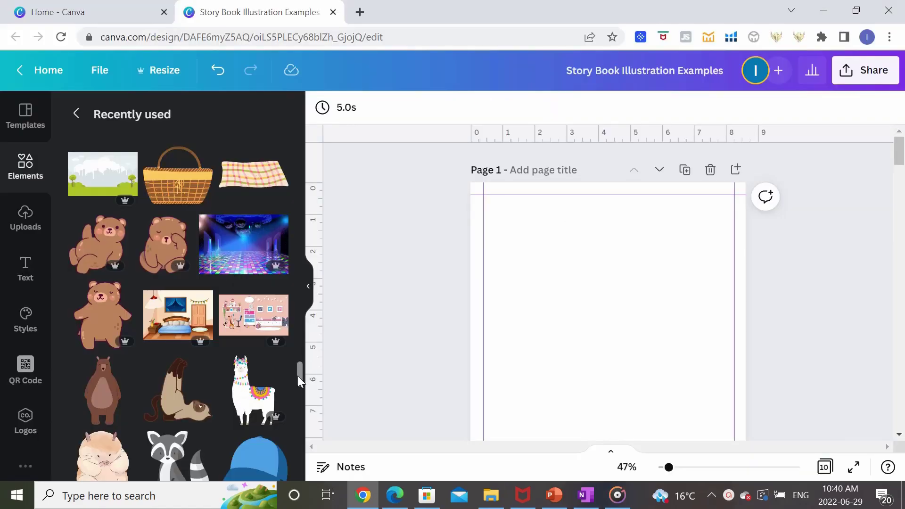
drag(298, 375, 300, 442)
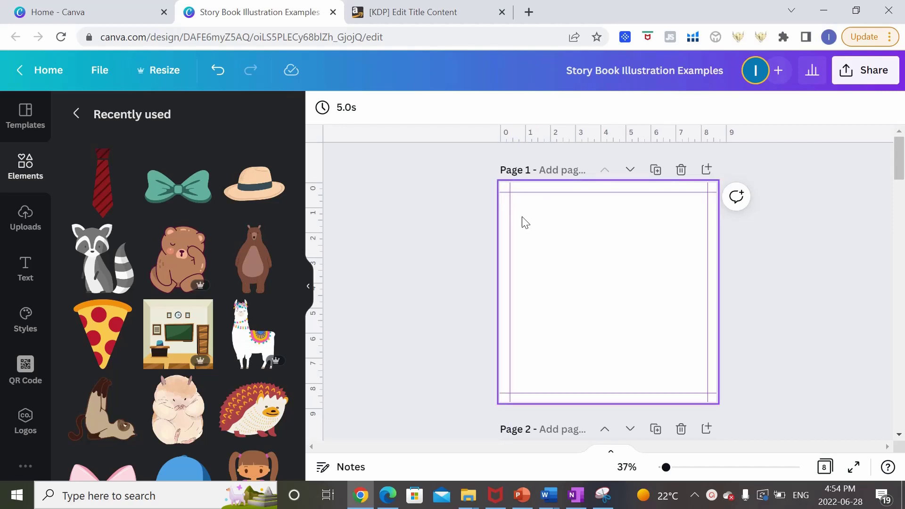
Place an enlarged raccoon at page 1's bottom right wearing the beige hat.
click(101, 257)
drag(602, 285, 659, 338)
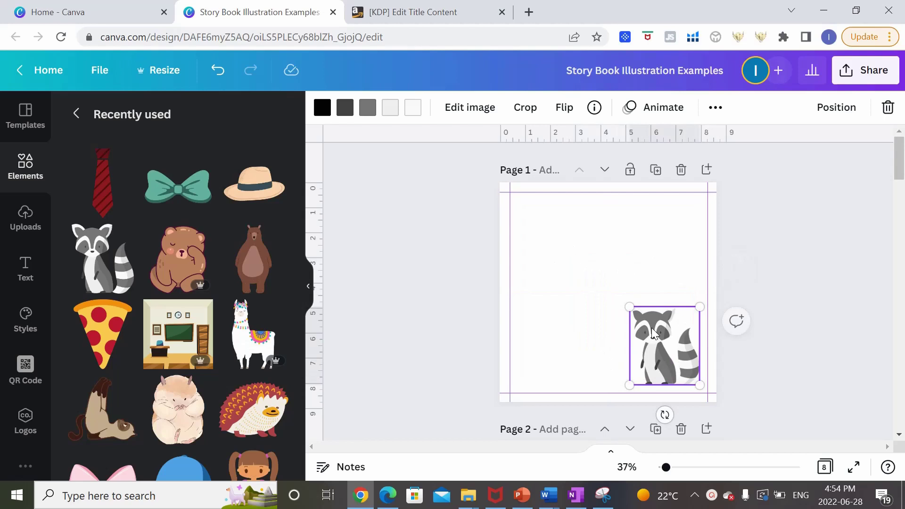
drag(627, 307, 610, 286)
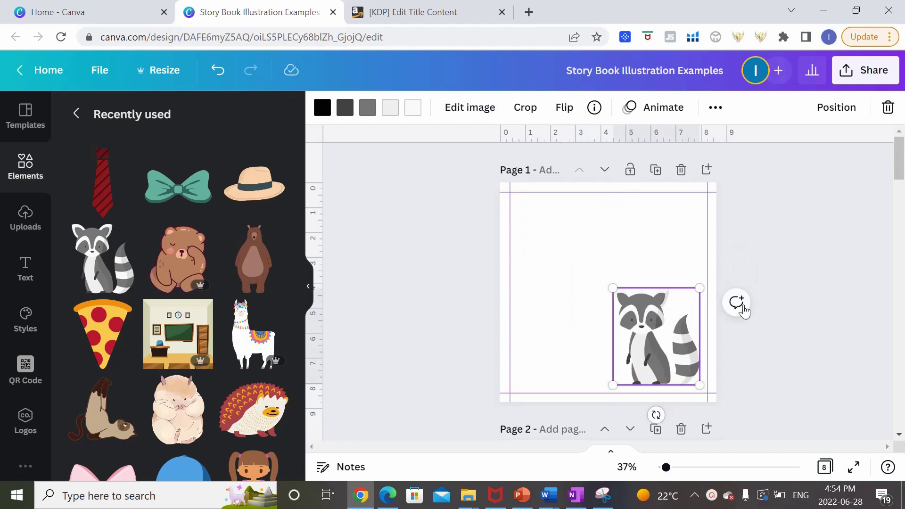
click(844, 251)
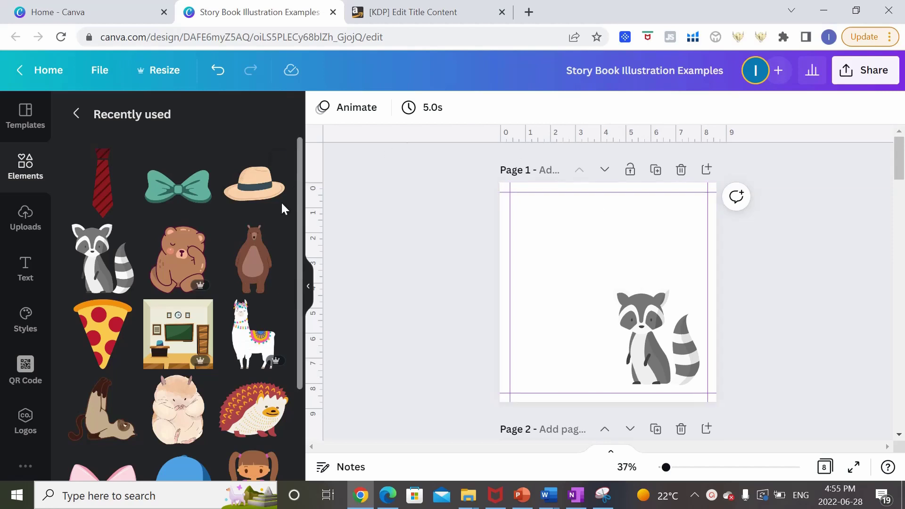
click(254, 187)
drag(615, 296, 635, 288)
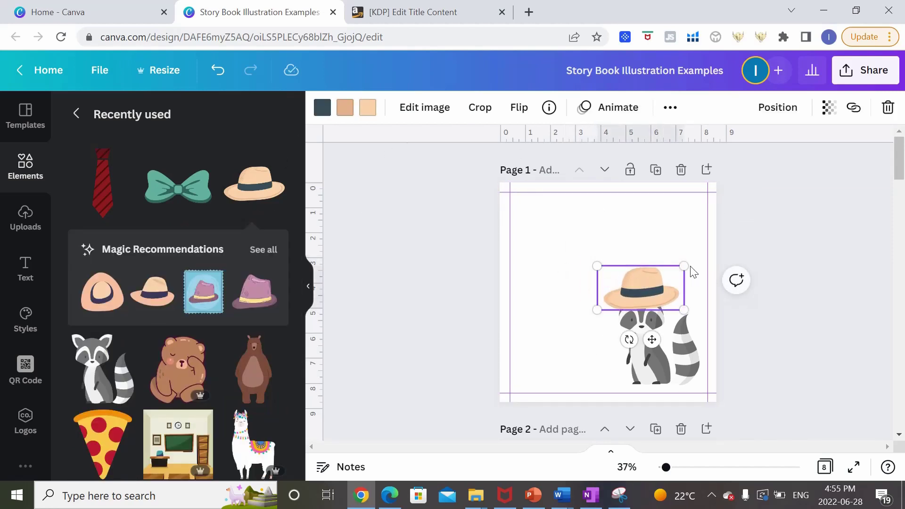
drag(683, 265, 678, 269)
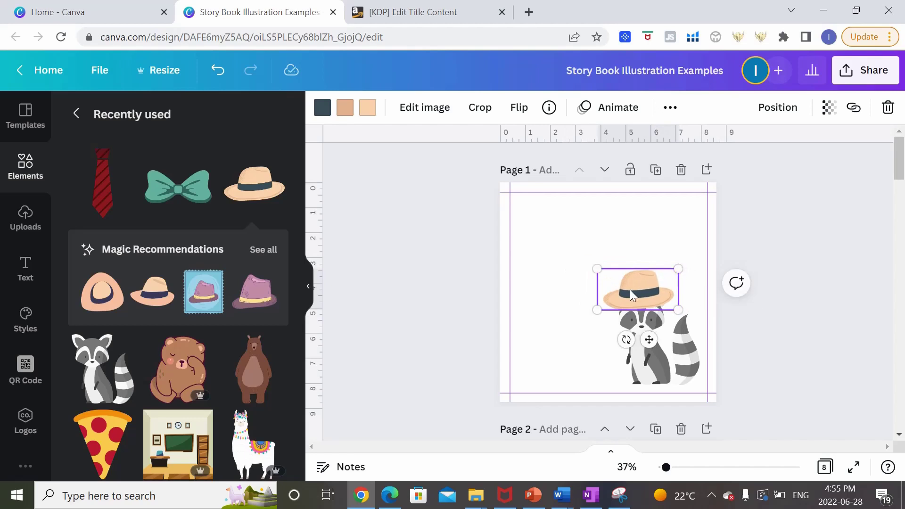
click(794, 373)
Duplicate the raccoon, flip the copy horizontally and align it level on the left.
click(654, 380)
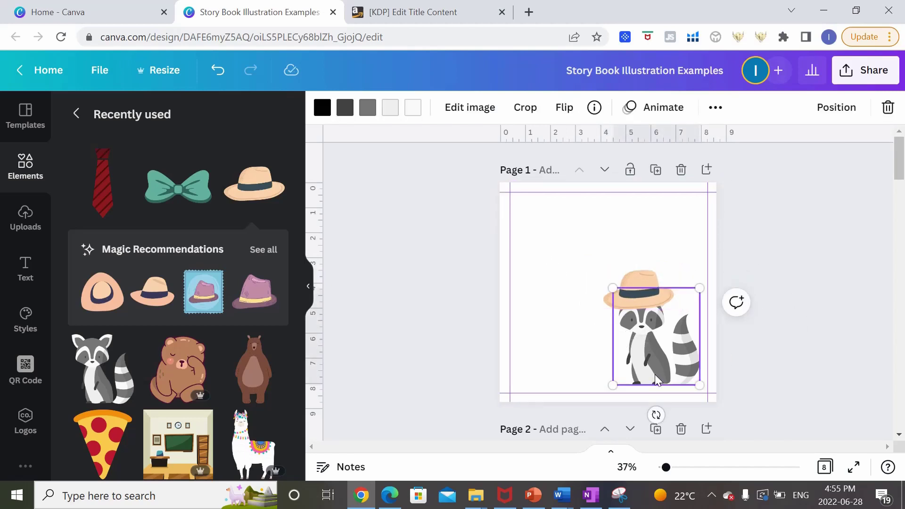
key(ctrl+d)
drag(654, 366, 565, 357)
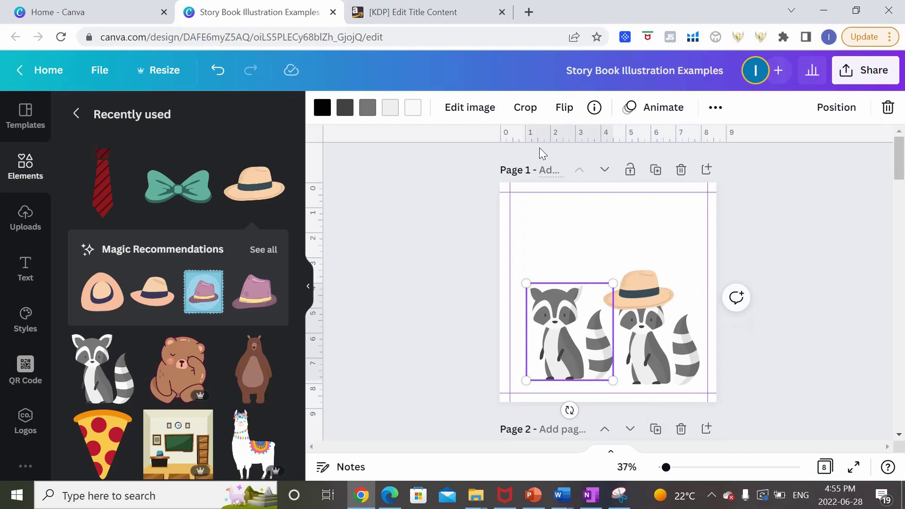
click(564, 108)
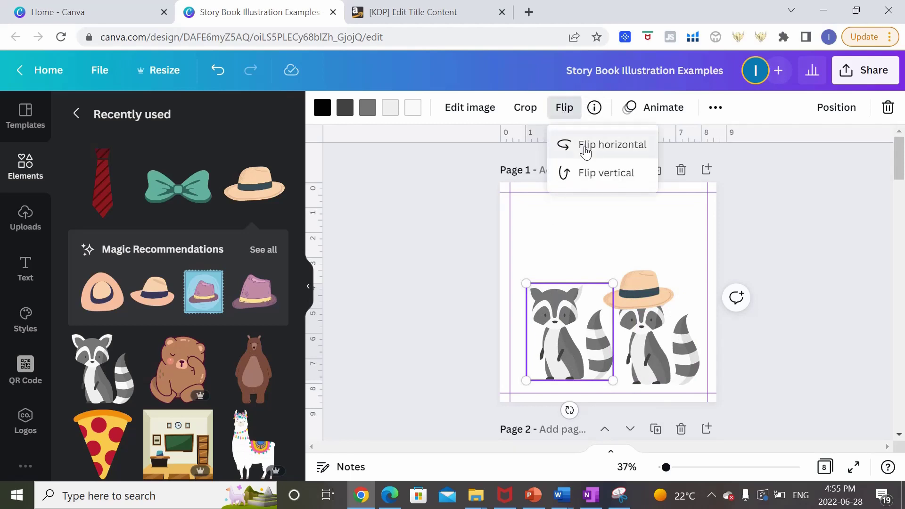
click(585, 151)
drag(570, 330, 571, 336)
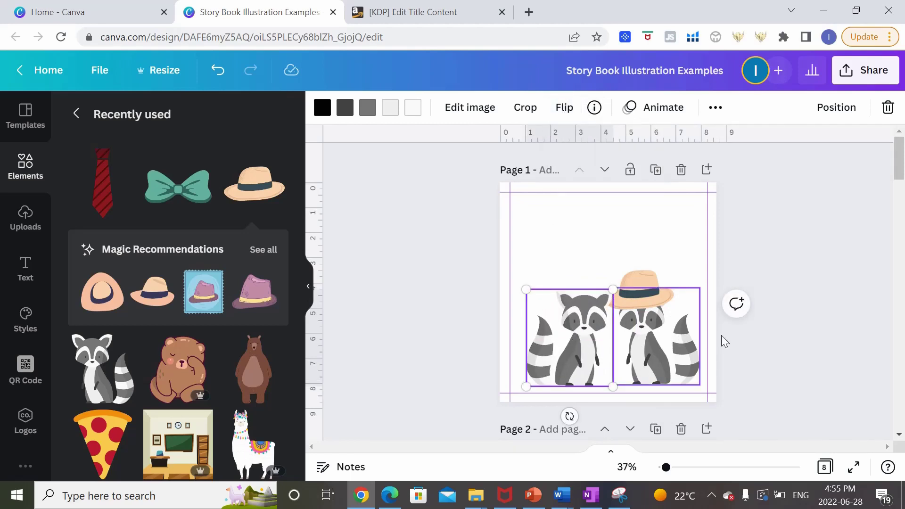
click(840, 328)
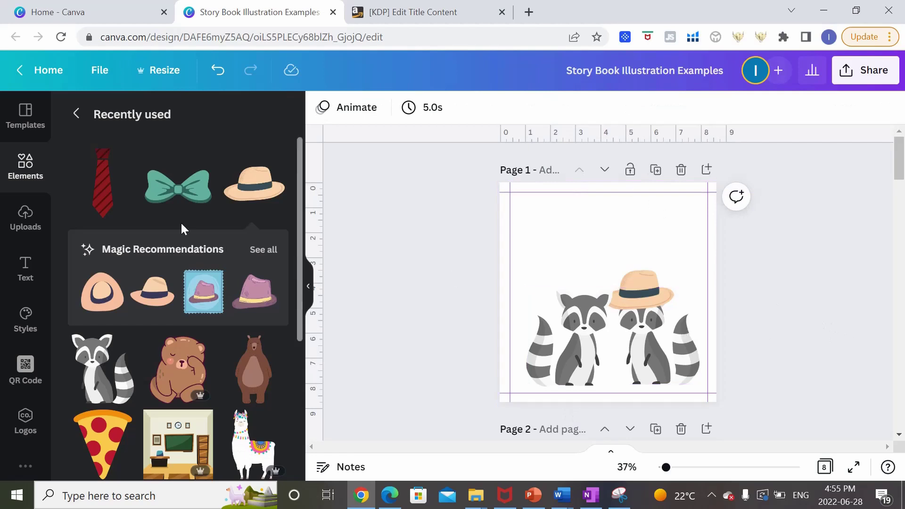
Put the green bow tie on the left raccoon and tilt the hat slightly.
click(178, 186)
drag(618, 292, 658, 294)
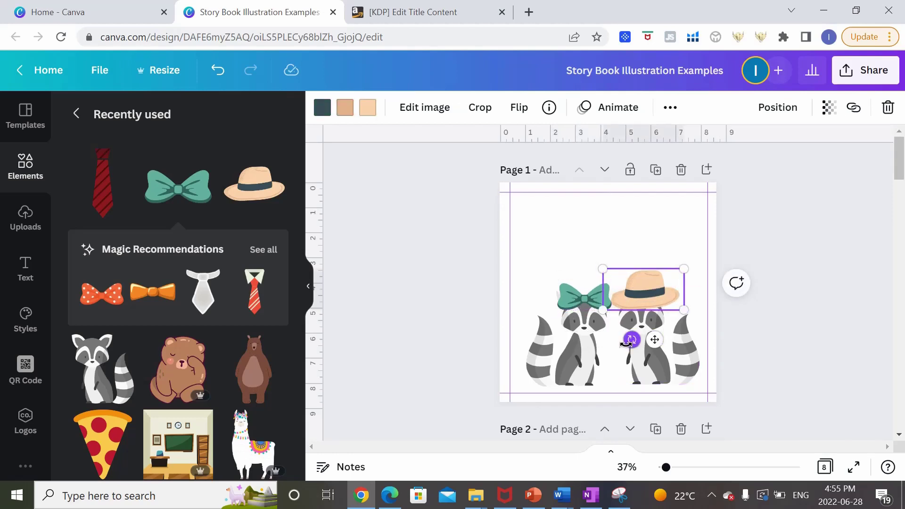
drag(626, 344, 643, 353)
click(564, 337)
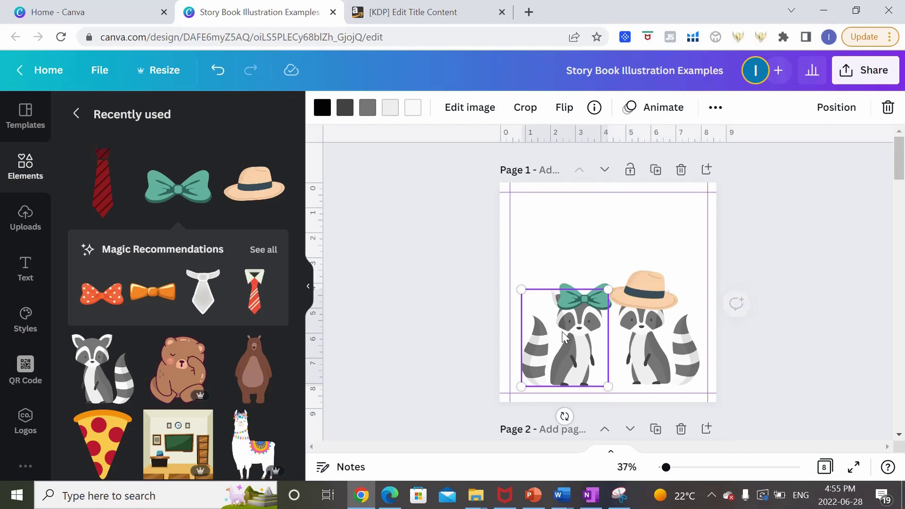
click(582, 296)
drag(581, 296, 578, 292)
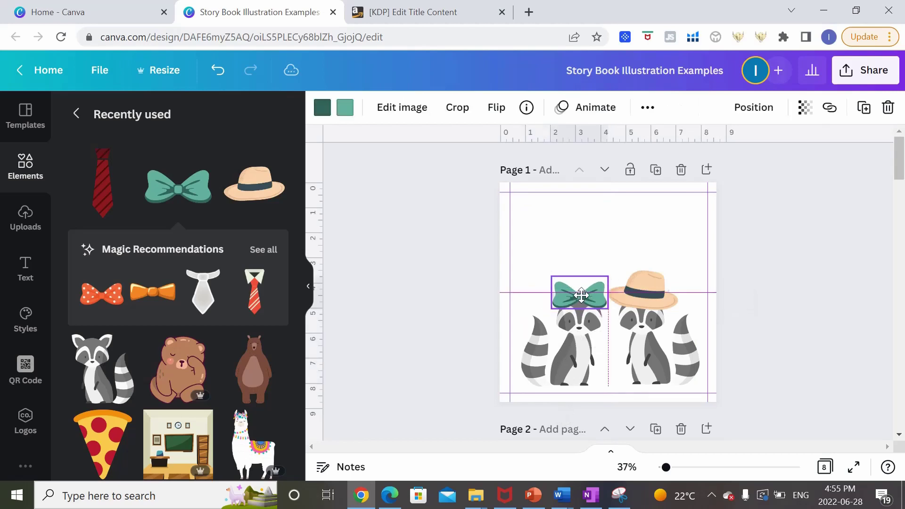
click(755, 333)
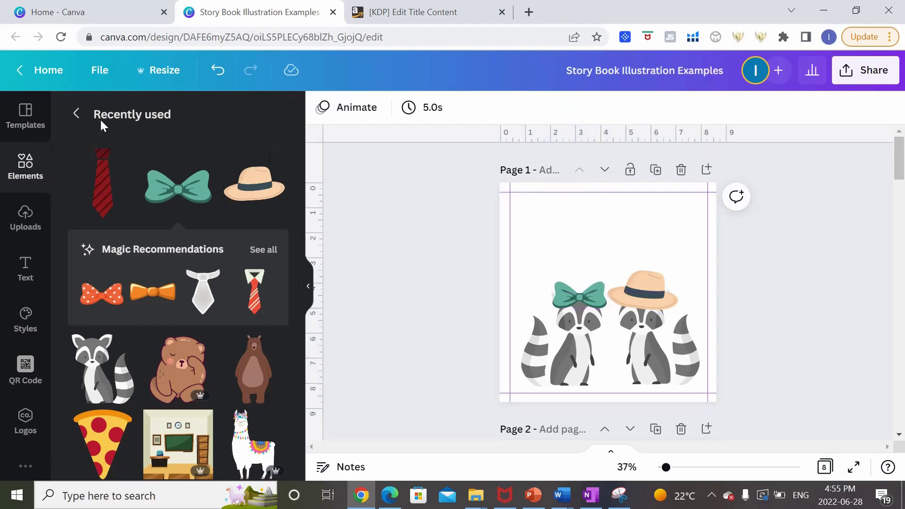
Add the beach image from Recently used and send it to the back.
click(84, 115)
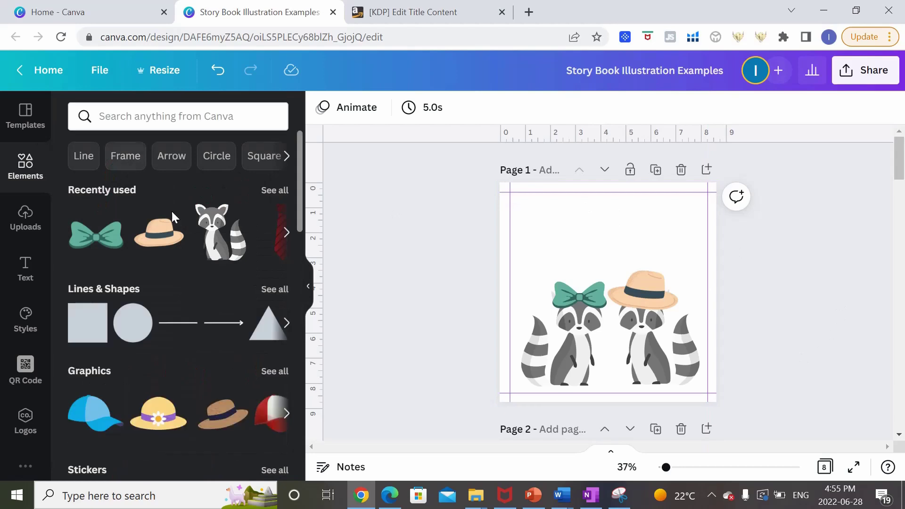
click(283, 193)
scroll(268, 274, down, 6)
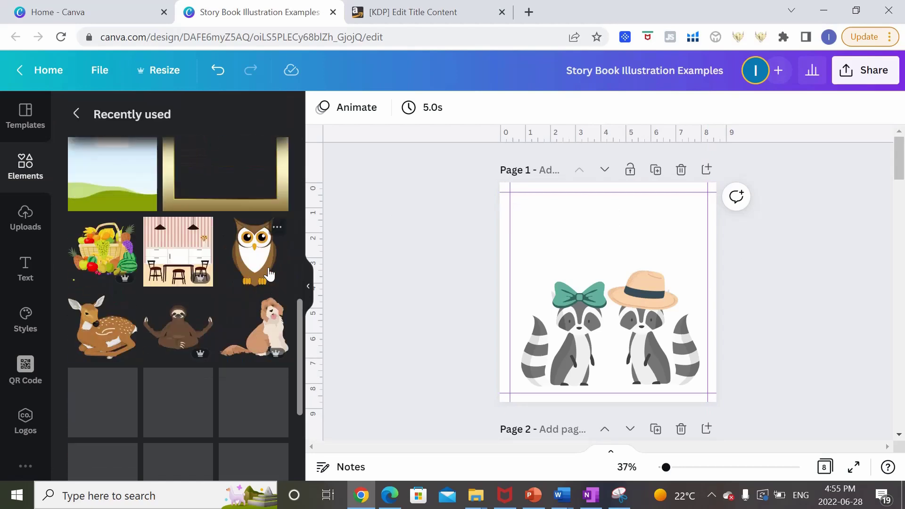
scroll(269, 271, up, 1)
scroll(256, 271, down, 4)
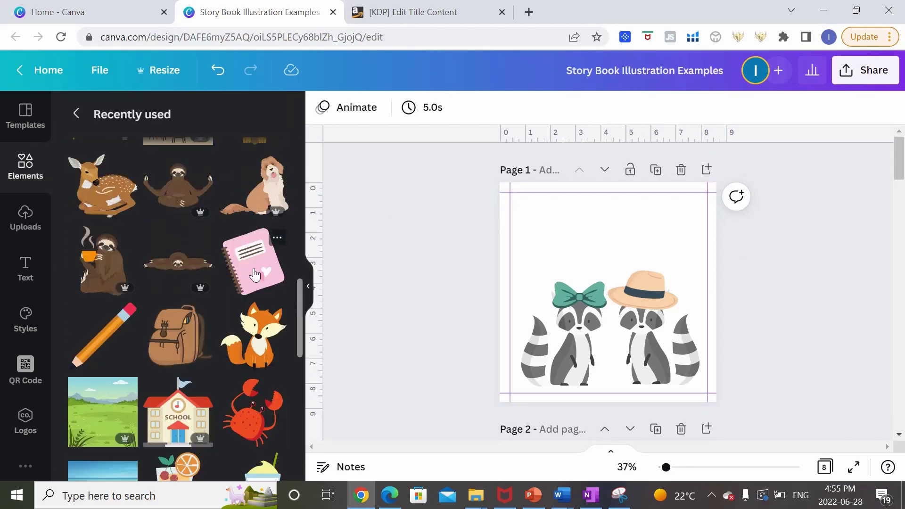
scroll(254, 274, down, 6)
click(91, 203)
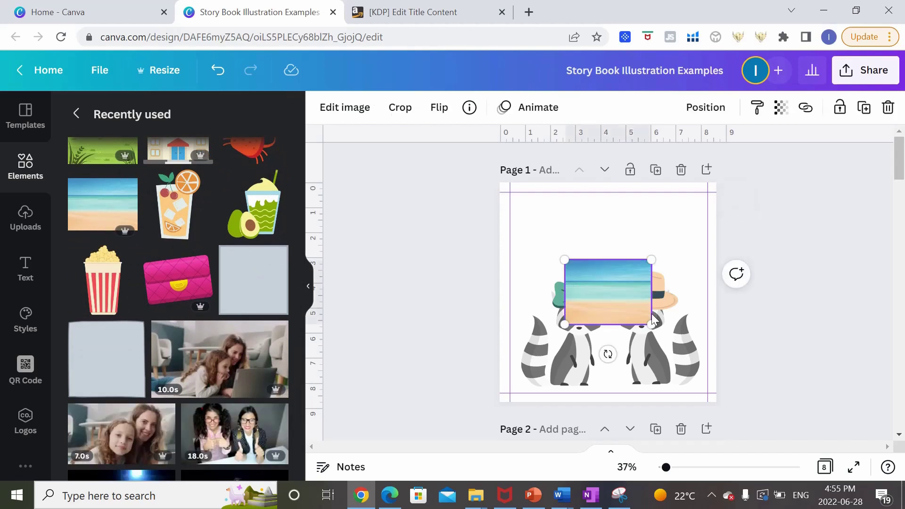
right_click(614, 286)
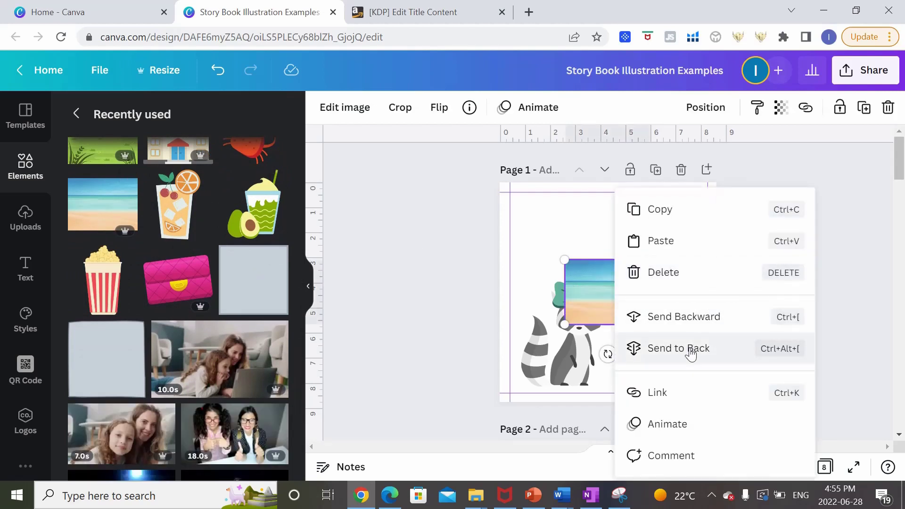
click(669, 349)
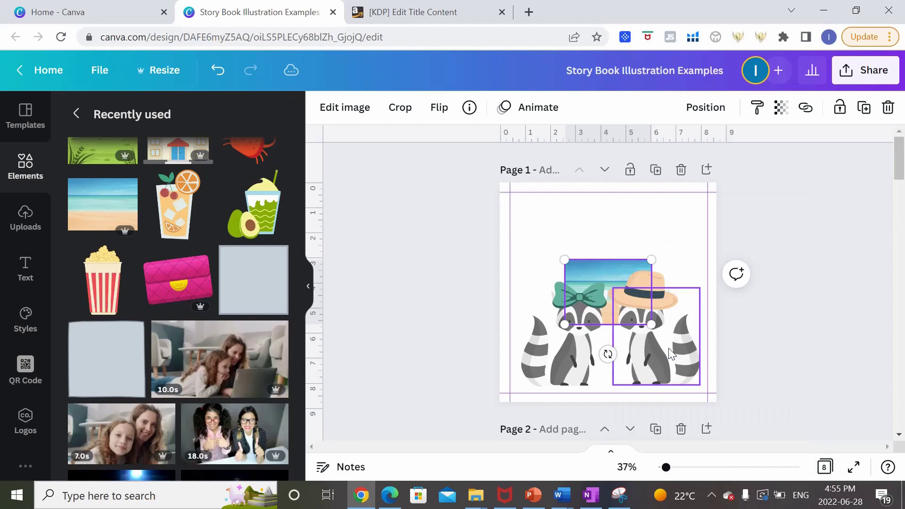
Enlarge and reposition the beach image to fill page 1.
drag(565, 261, 490, 204)
drag(544, 241, 553, 221)
drag(656, 304, 759, 476)
click(832, 294)
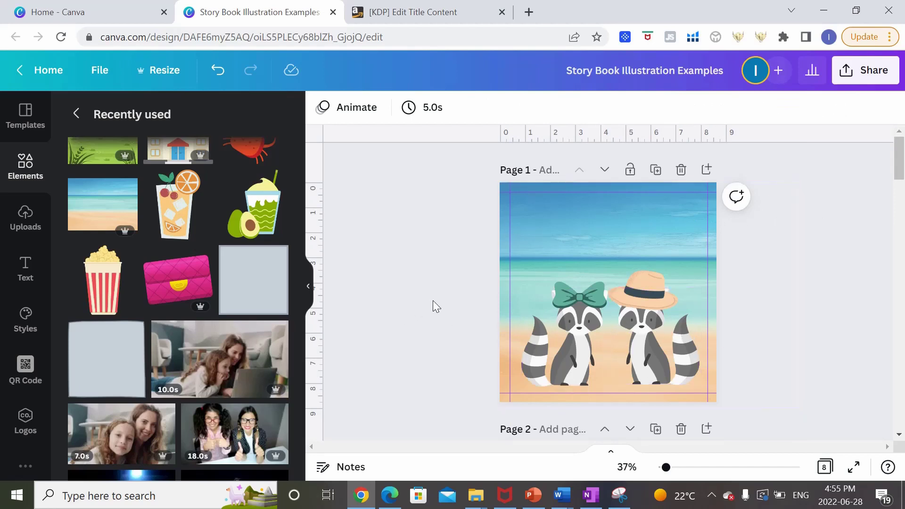
Place the popcorn box in the left raccoon's lap.
scroll(243, 303, up, 1)
scroll(243, 302, up, 1)
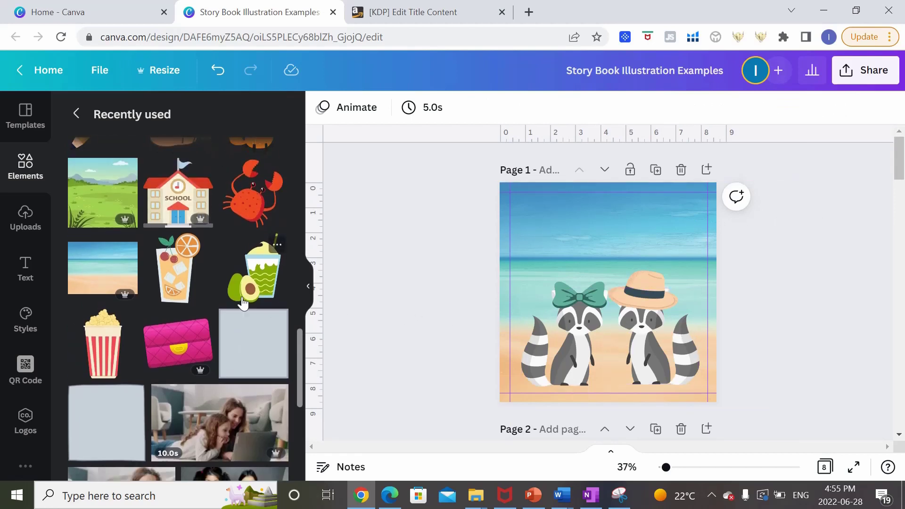
scroll(242, 232, down, 2)
click(103, 279)
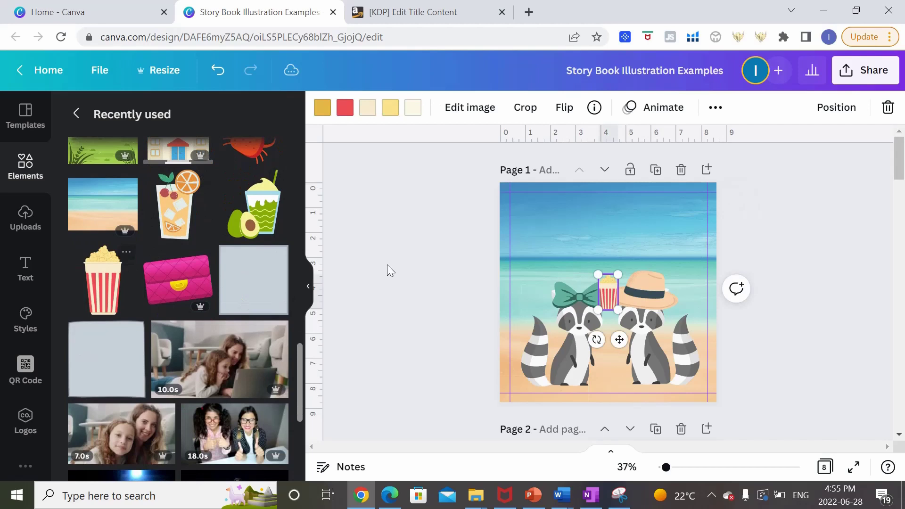
drag(612, 294, 584, 353)
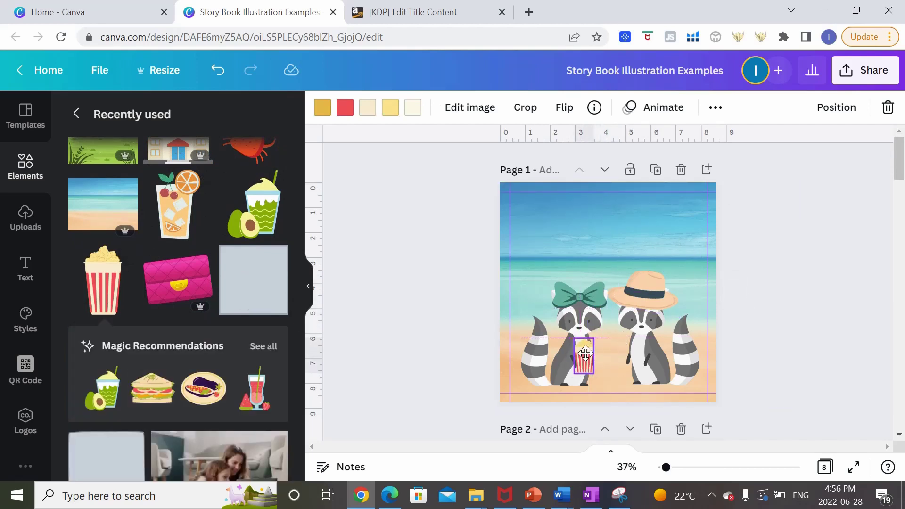
click(807, 361)
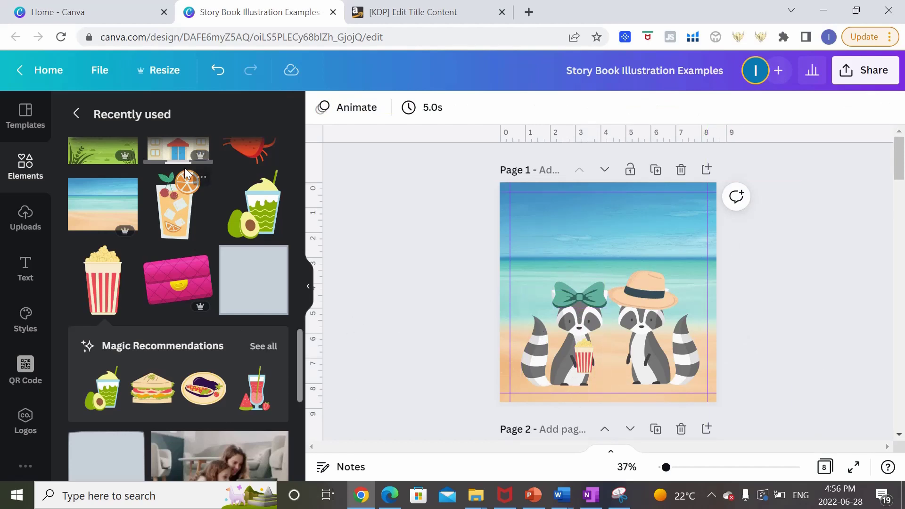
Add the green drink jar from Magic Recommendations, shrunk into the right raccoon's paws.
click(268, 347)
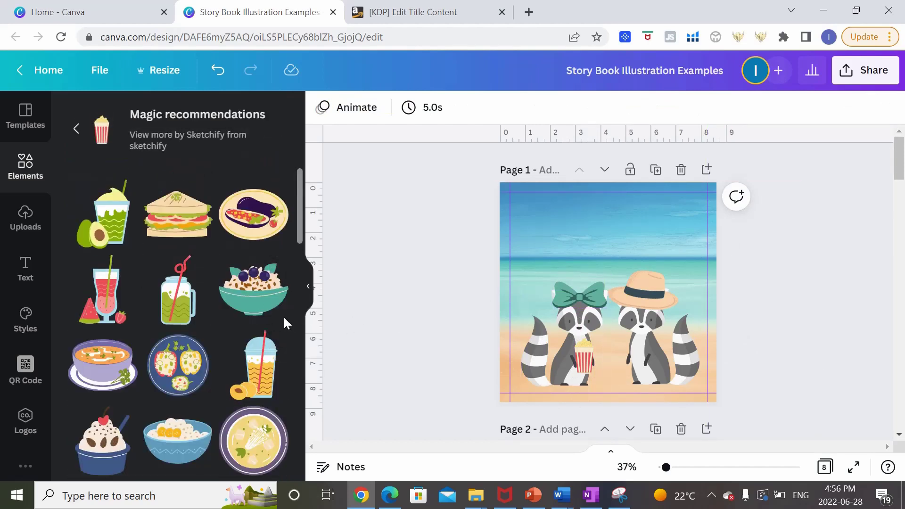
click(180, 311)
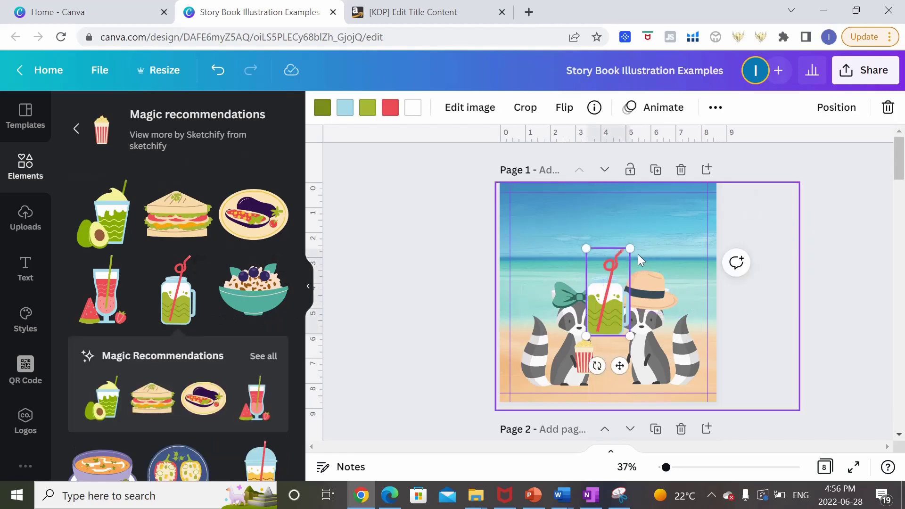
drag(631, 253, 652, 337)
drag(646, 372, 641, 366)
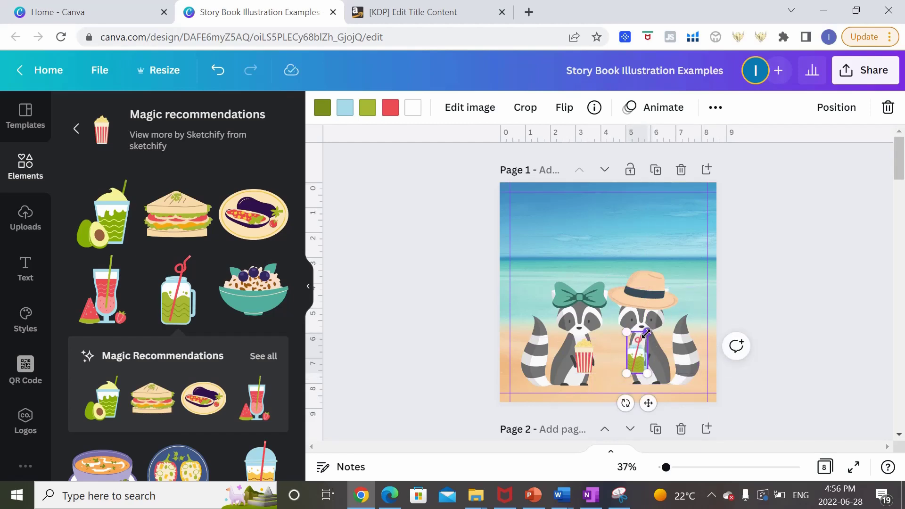
drag(645, 334, 634, 360)
click(788, 388)
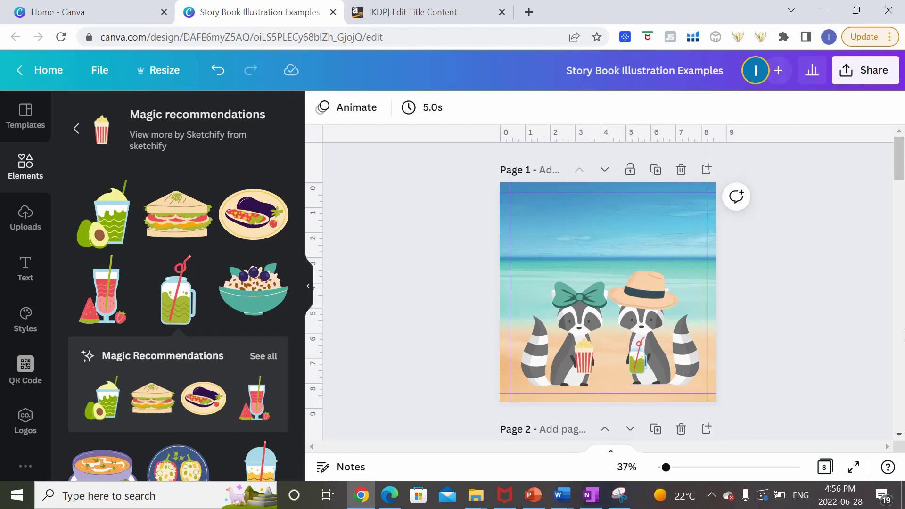
Add the red crab from Recently used, shrink it and set it on the sand.
click(78, 134)
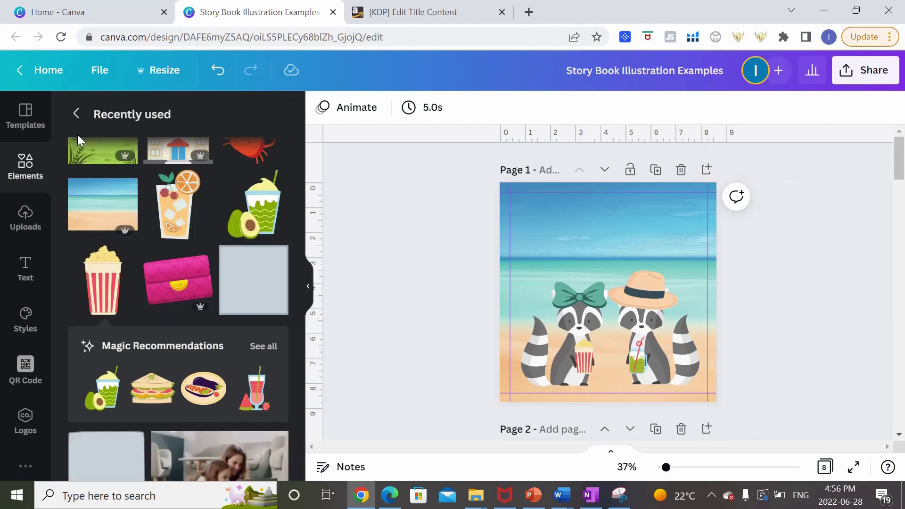
scroll(248, 341, up, 4)
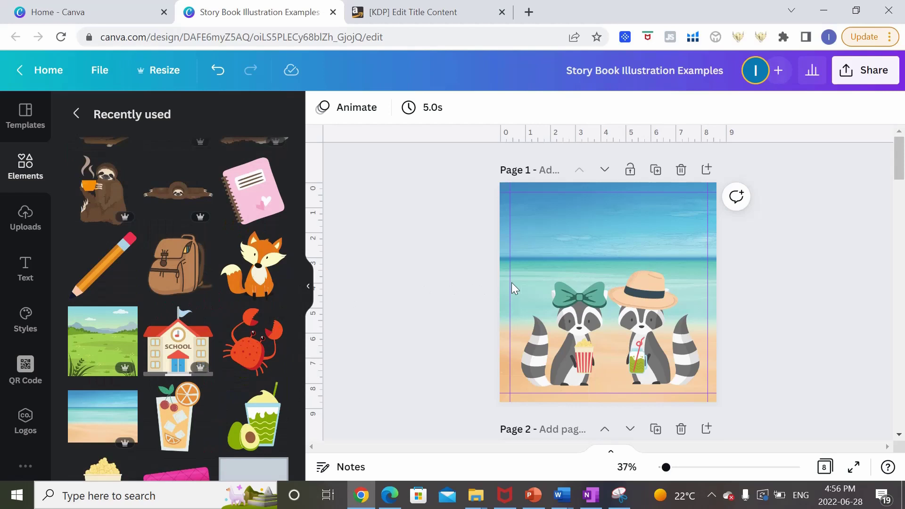
scroll(351, 321, down, 3)
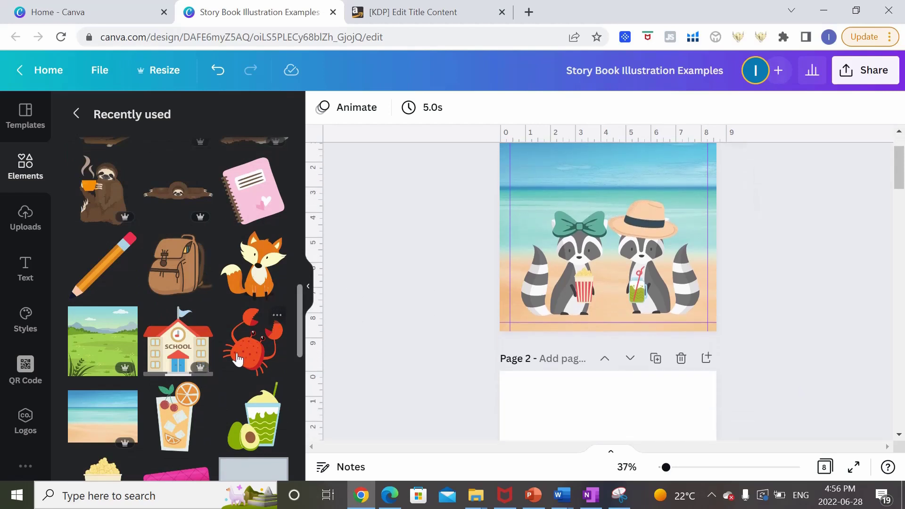
click(253, 340)
drag(645, 180, 613, 216)
drag(604, 265, 630, 322)
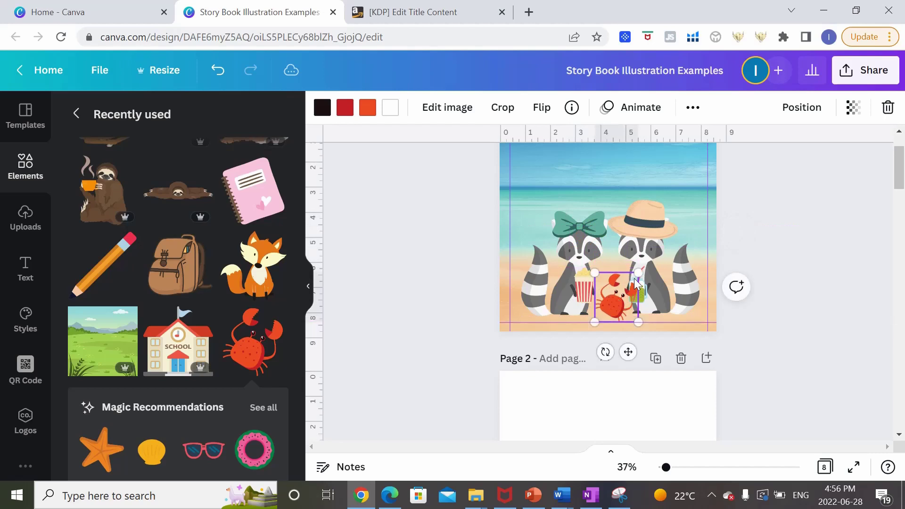
drag(639, 272, 619, 287)
click(839, 322)
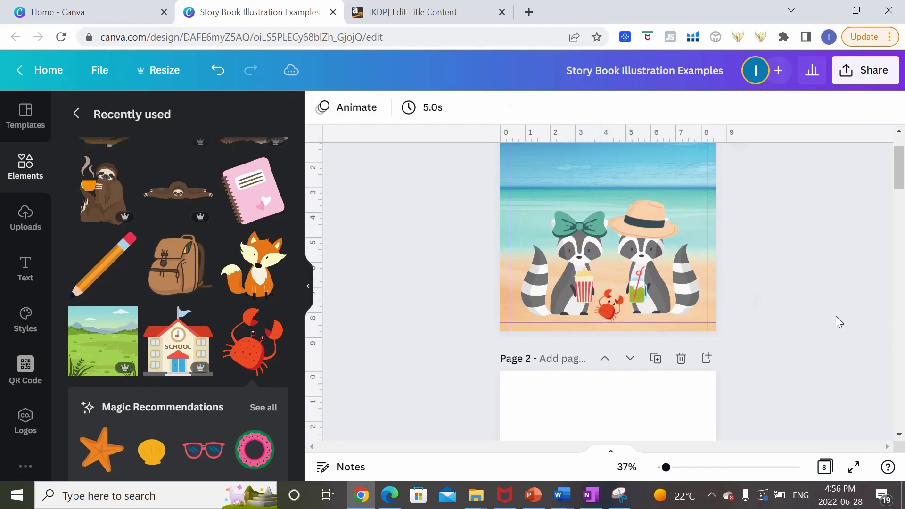
scroll(824, 322, up, 3)
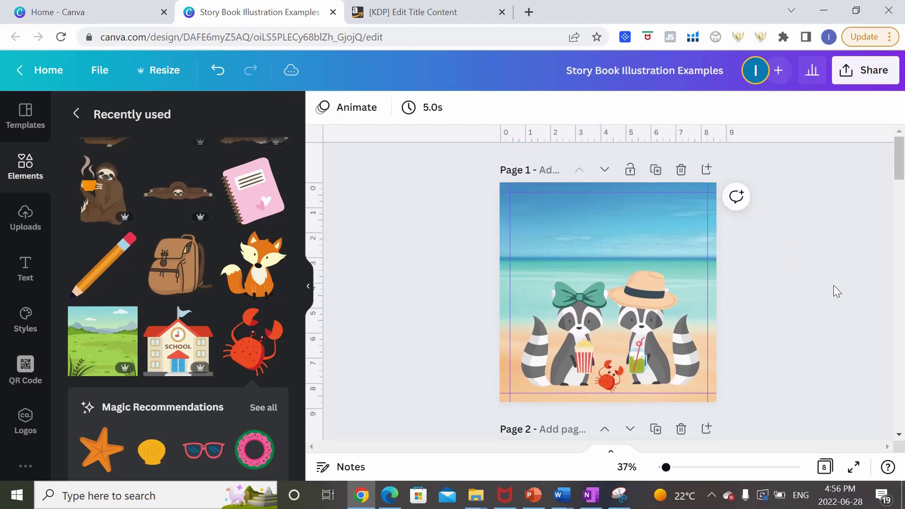
Add a subheading at page 1's top reading 'Jasmine and Andy are hanging out at the beach enjoying a nice breeze.'.
click(25, 269)
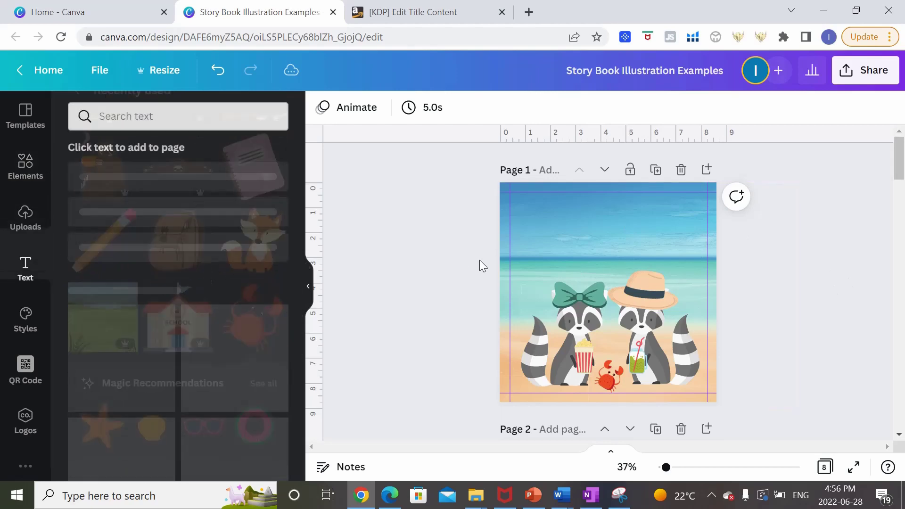
click(166, 236)
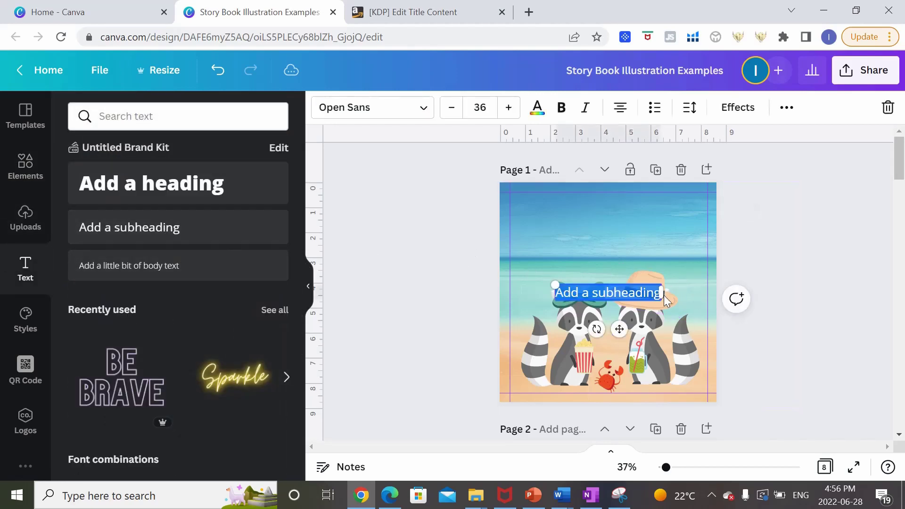
drag(626, 283, 623, 216)
click(532, 212)
text(Jasmine)
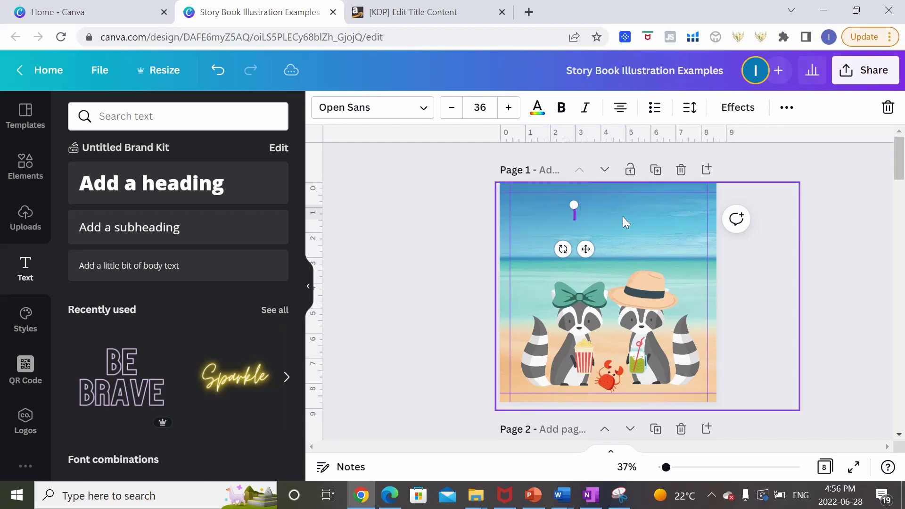
text( and)
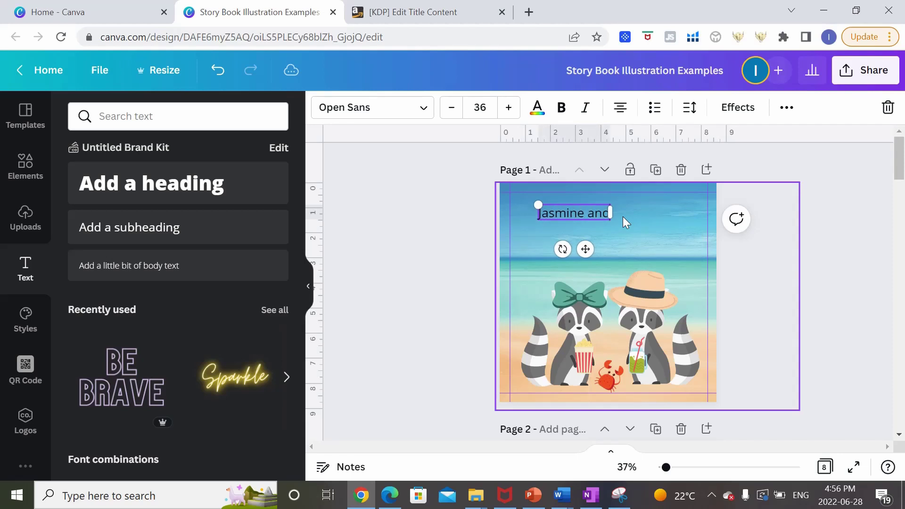
text( Andy)
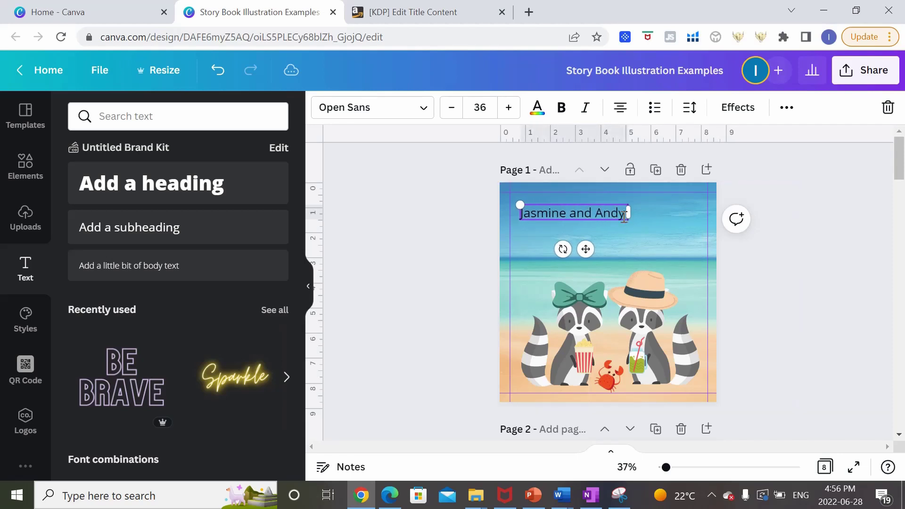
text( are hanging )
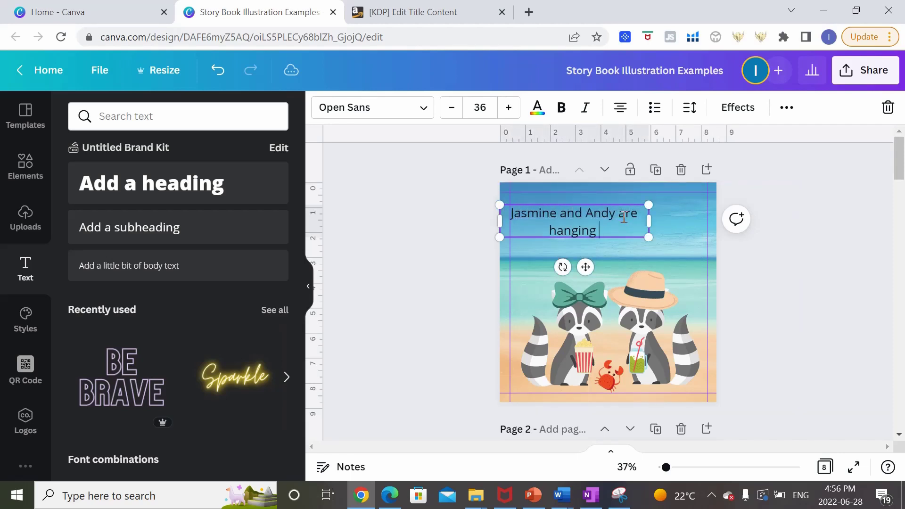
text(out at the bea)
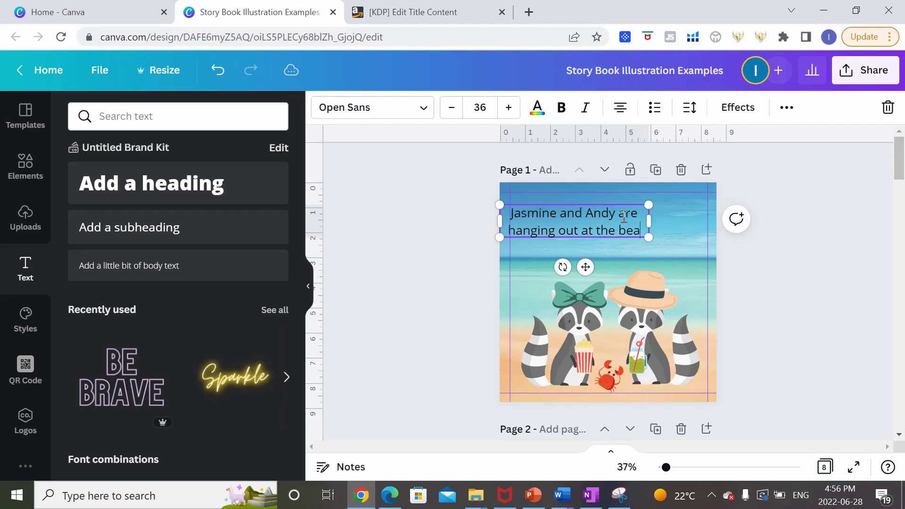
text(ch enjoying a nice breeze)
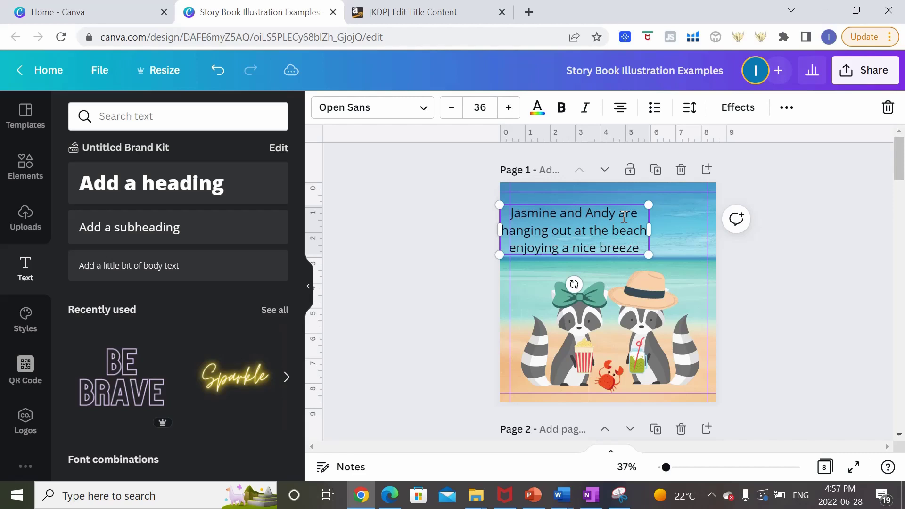
text(.)
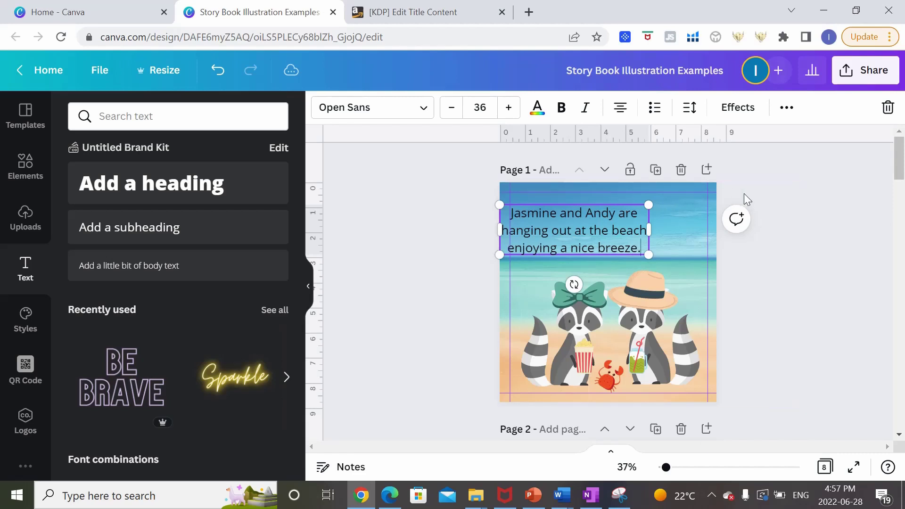
drag(626, 203, 522, 208)
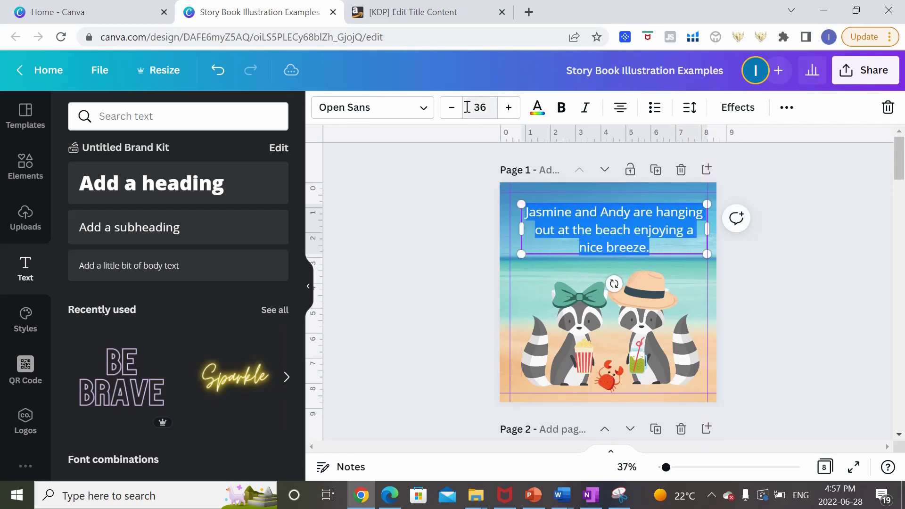
Reduce the caption's font size to 30.
click(451, 111)
click(450, 111)
click(451, 113)
click(451, 113)
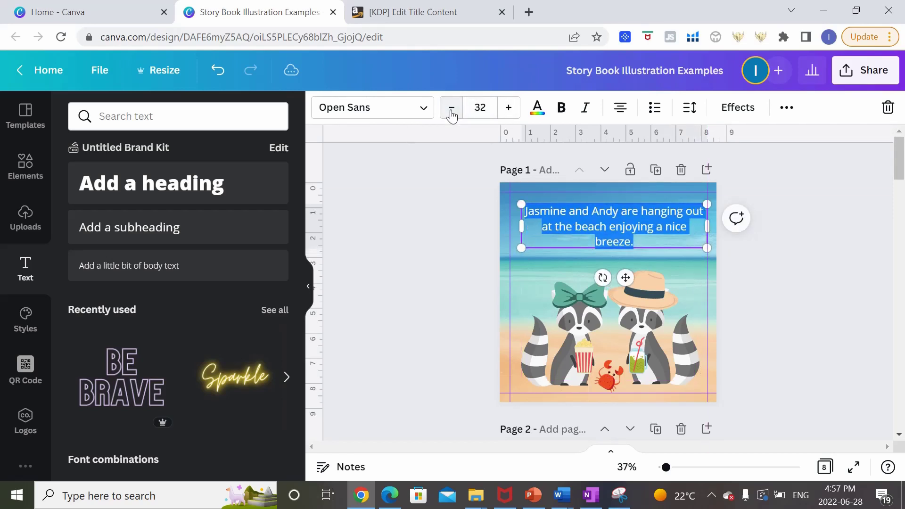
click(451, 112)
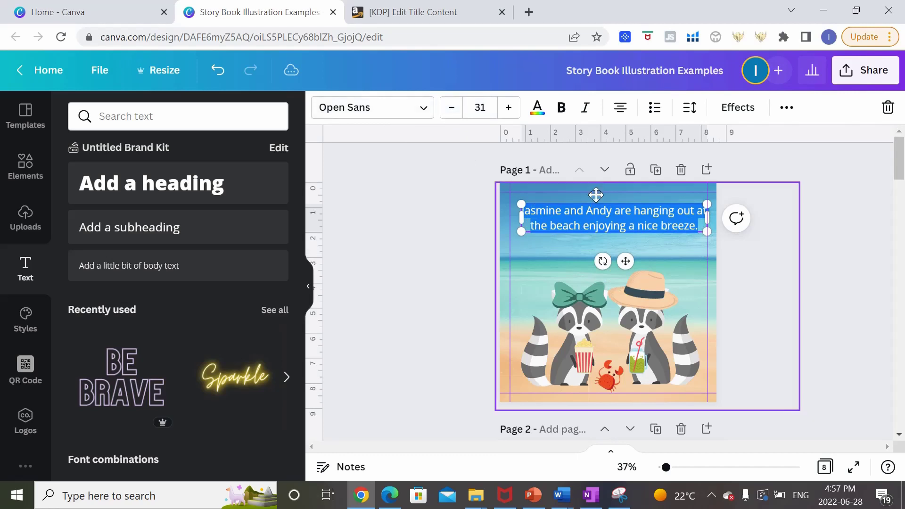
click(451, 113)
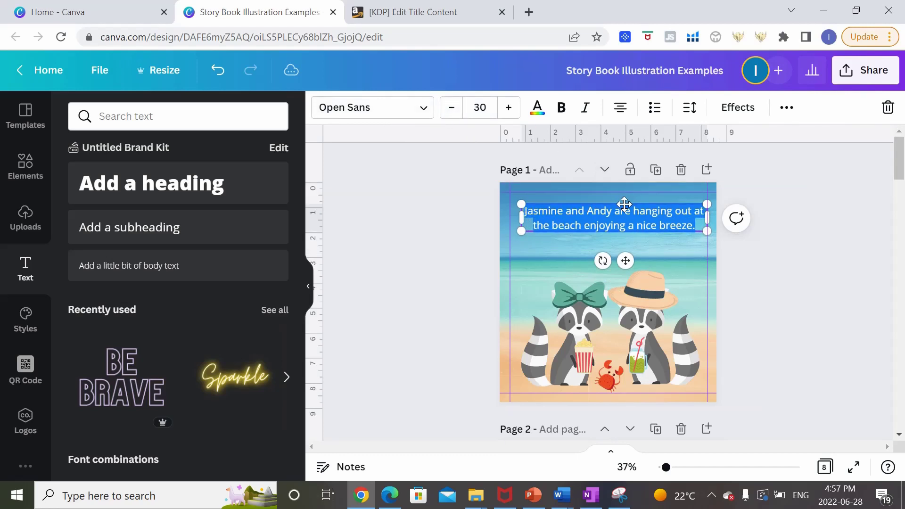
click(625, 206)
Centre the beach caption across the top of page 1, then bring page 2 into view.
drag(627, 204, 620, 201)
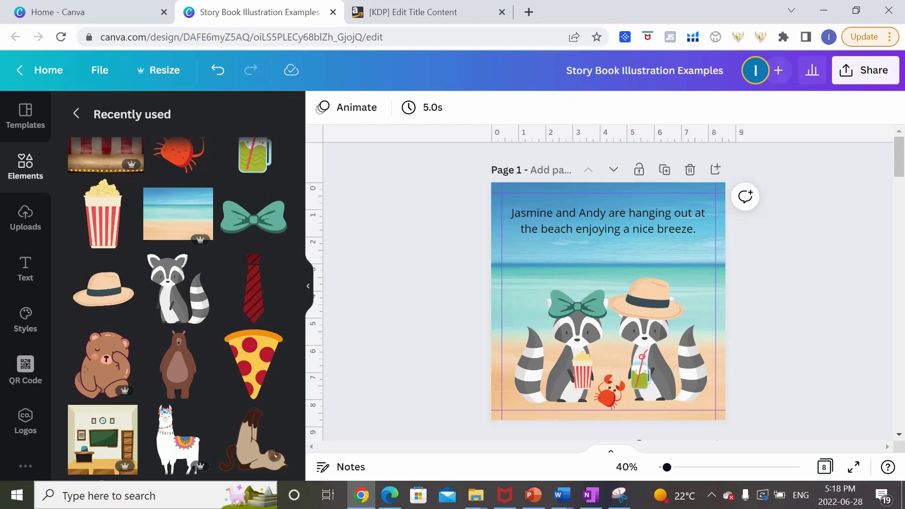
scroll(806, 233, down, 6)
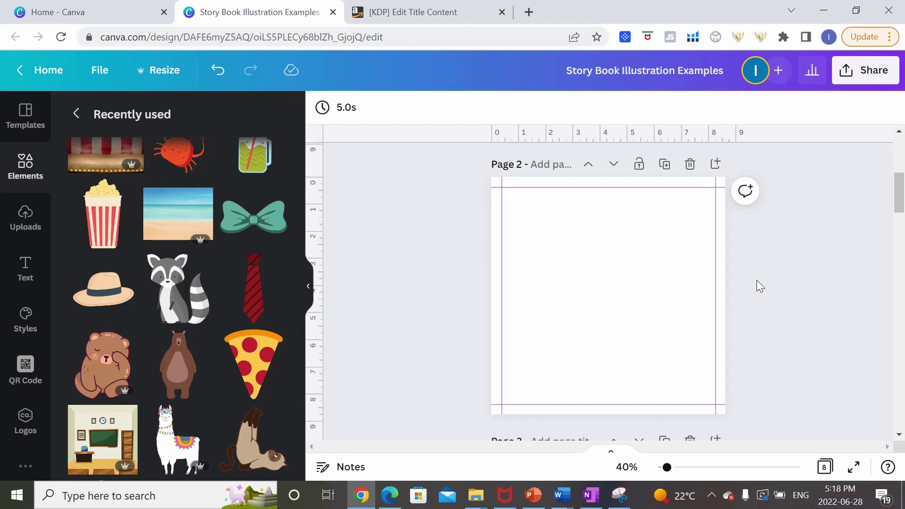
scroll(234, 324, up, 5)
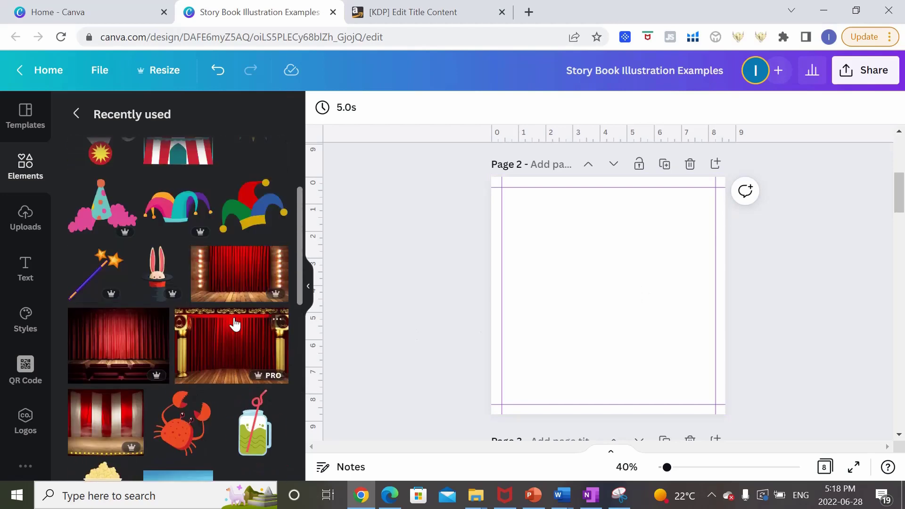
Fill page 2 with the green park scene, stretched to cover the whole page.
scroll(235, 324, up, 3)
click(85, 202)
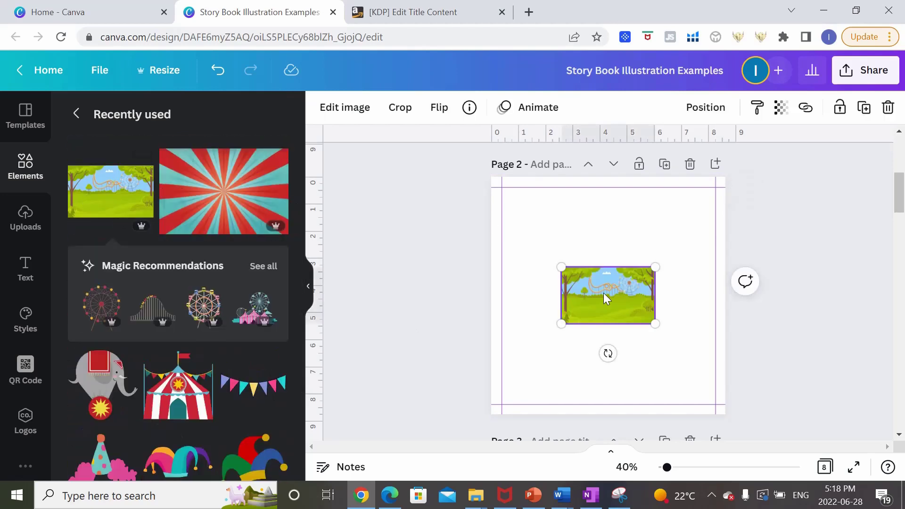
drag(603, 293, 533, 199)
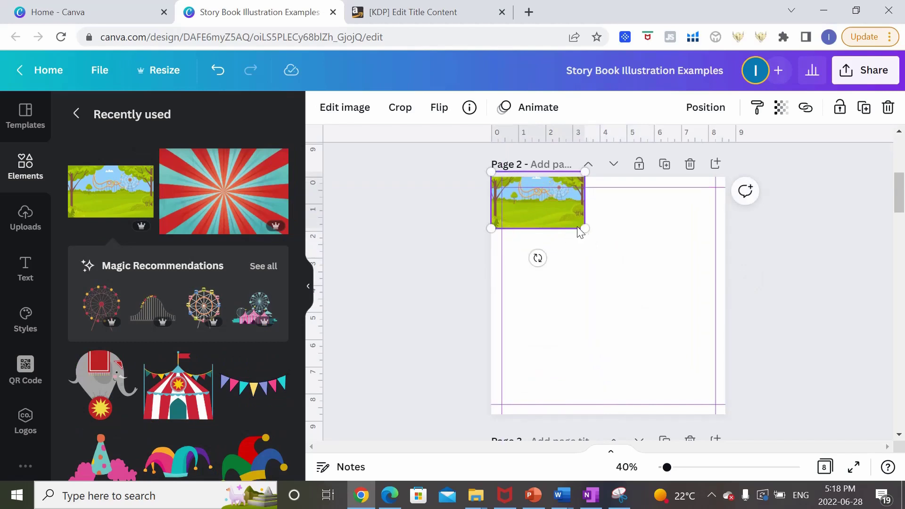
drag(585, 229, 822, 402)
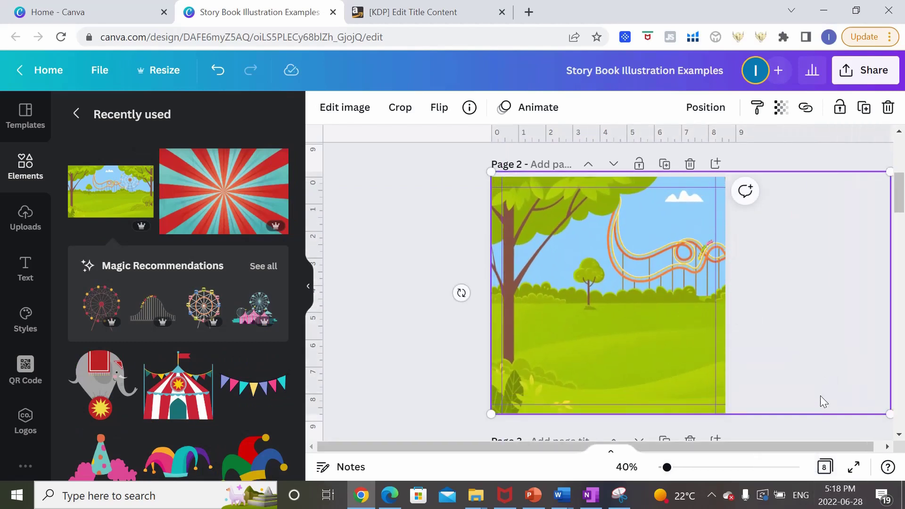
click(399, 333)
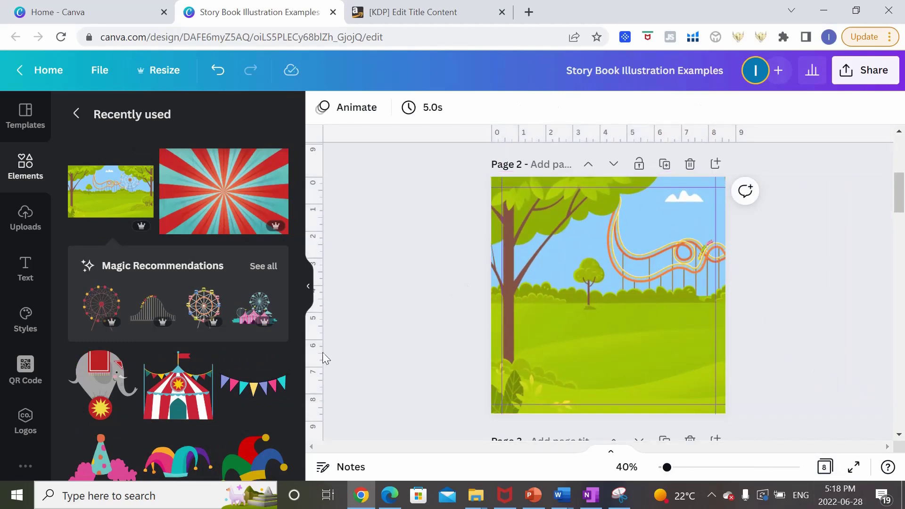
Add a large red-and-white circus tent on the left side of page 2.
click(191, 405)
drag(628, 313, 582, 305)
drag(611, 248, 651, 197)
drag(638, 278, 612, 307)
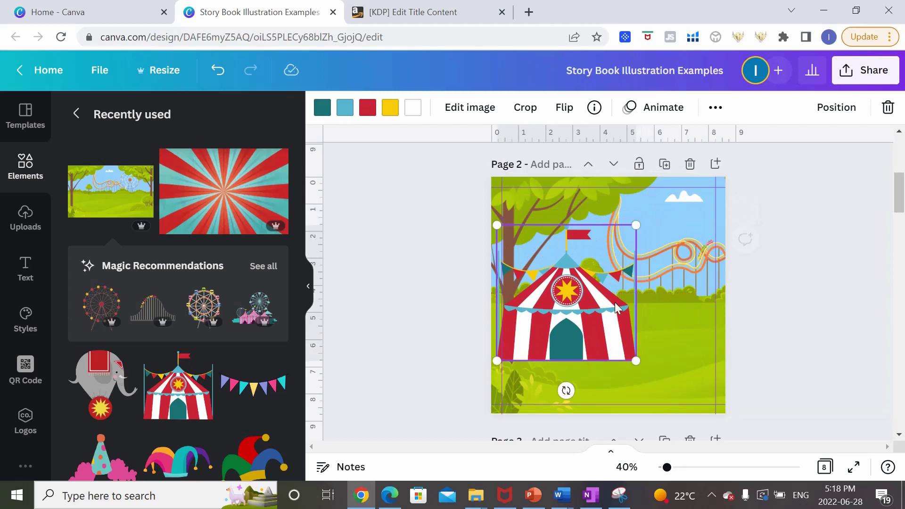
drag(637, 226, 660, 187)
click(673, 334)
click(605, 326)
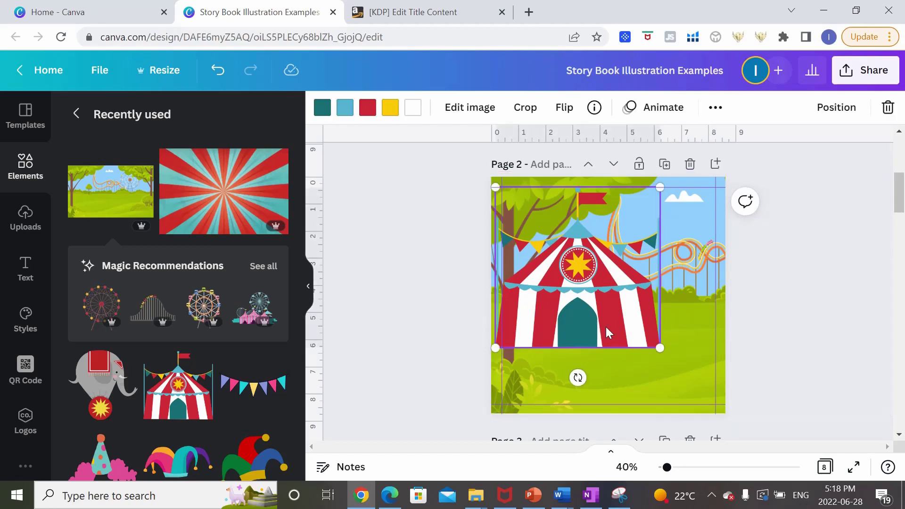
drag(606, 327, 558, 315)
Add a small elephant on a ball at the tent's lower right.
click(752, 346)
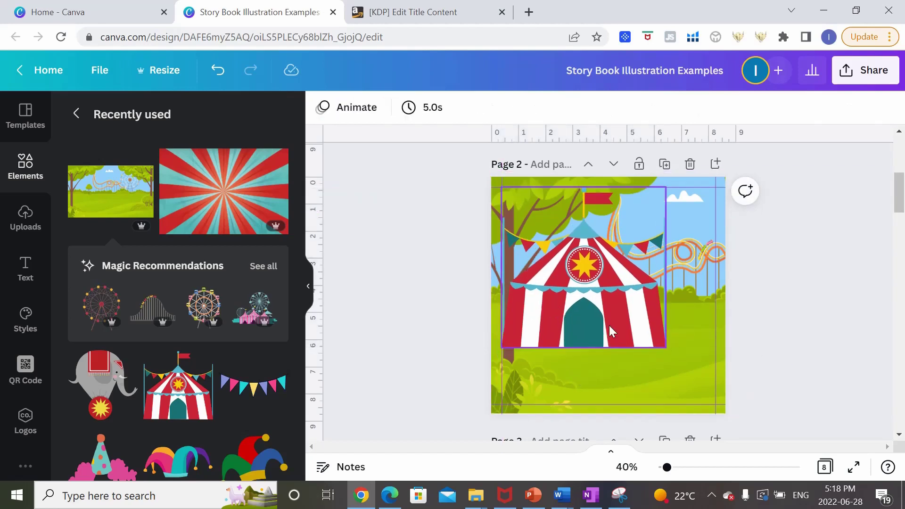
click(108, 392)
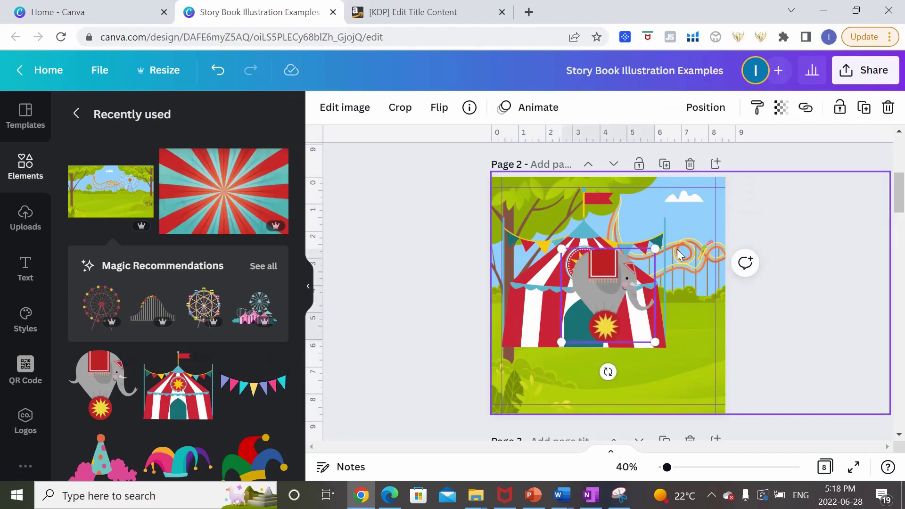
drag(656, 252, 630, 272)
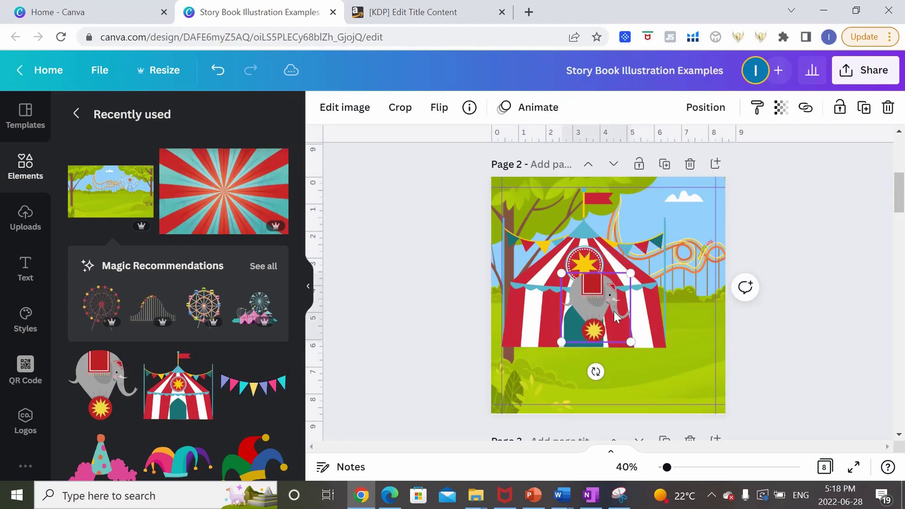
drag(617, 307, 695, 327)
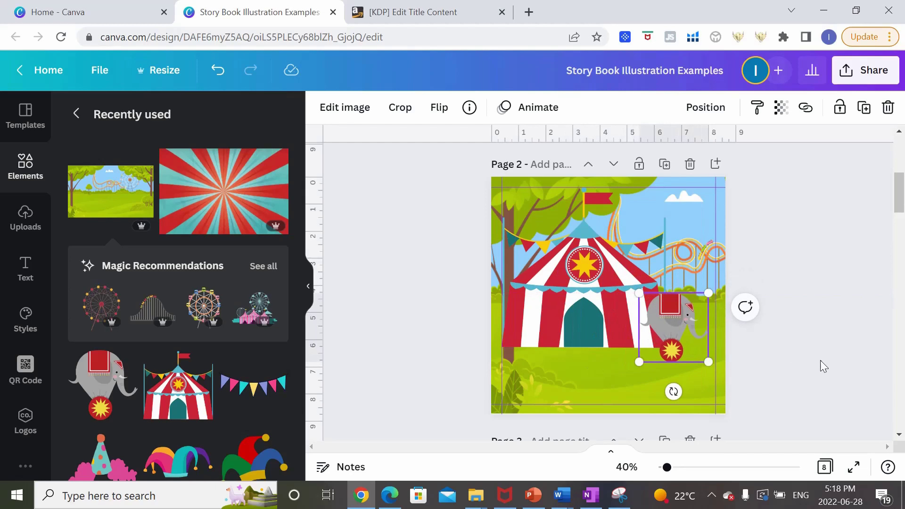
click(775, 374)
Paste a smaller copy of page 1's right raccoon in front of the tent.
scroll(778, 369, up, 2)
scroll(773, 362, up, 2)
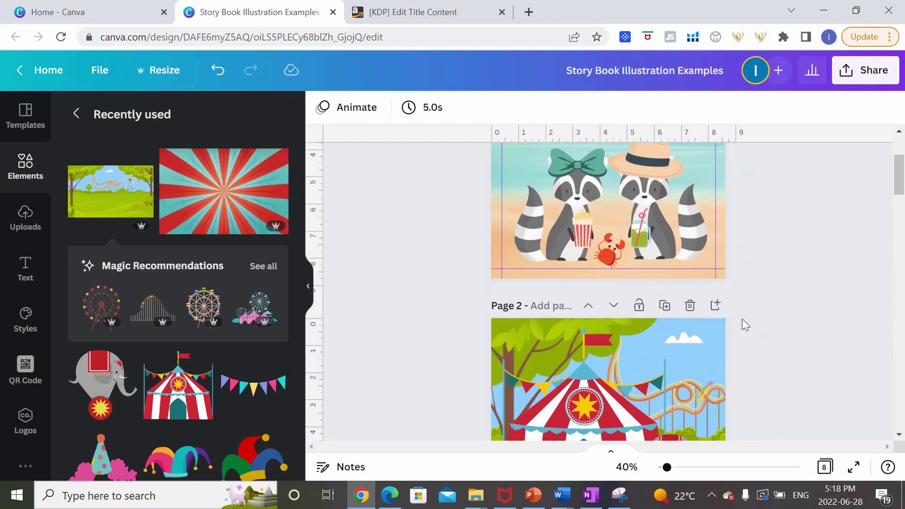
click(695, 221)
scroll(695, 240, down, 3)
scroll(695, 241, down, 3)
key(ctrl+v)
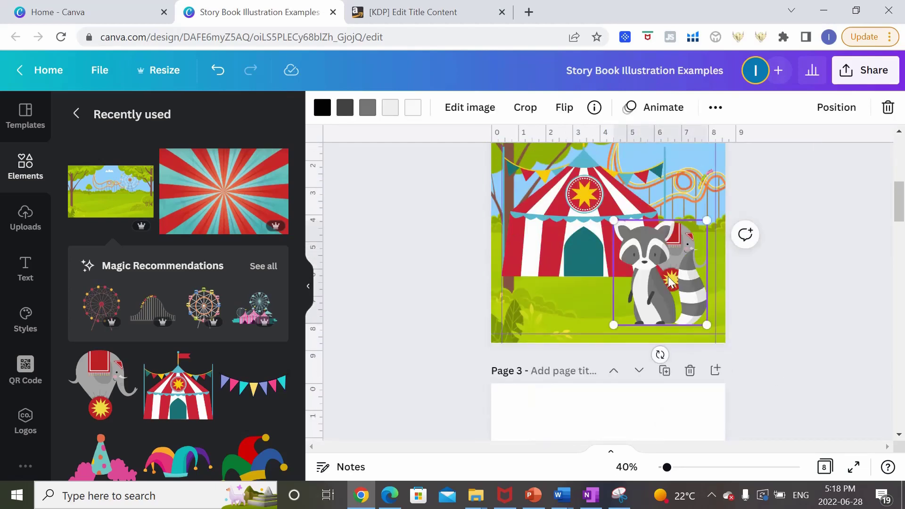
drag(702, 227, 677, 253)
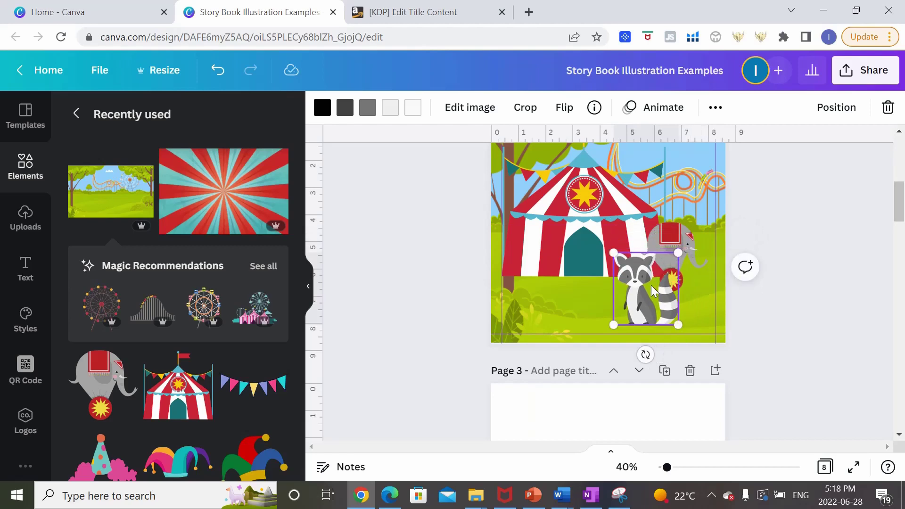
drag(646, 288, 621, 285)
Copy page 1's left raccoon onto page 2, shrunk and placed beside the other raccoon.
scroll(761, 283, up, 3)
click(553, 174)
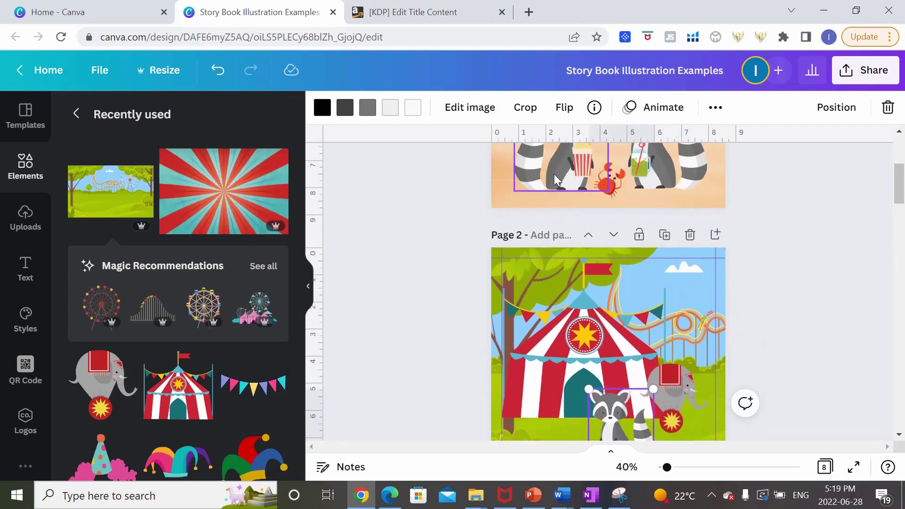
key(ctrl+c)
click(612, 221)
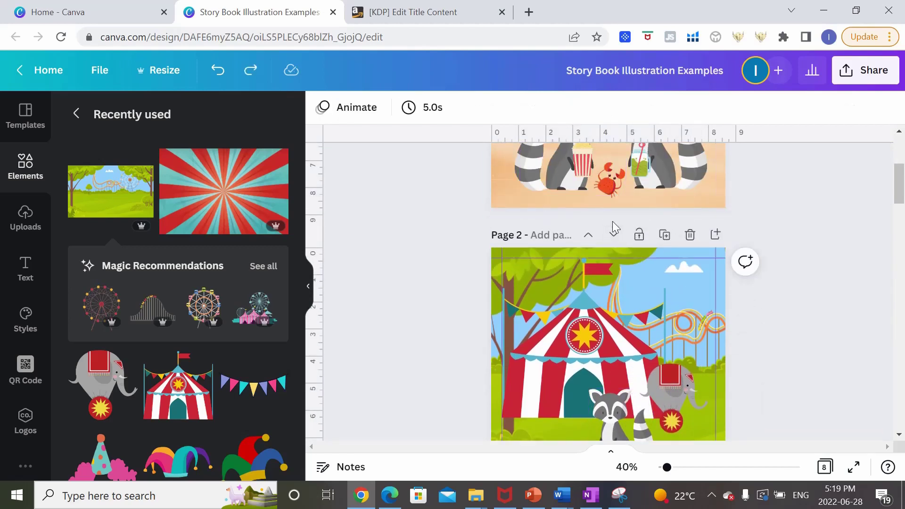
scroll(626, 278, down, 2)
key(ctrl+v)
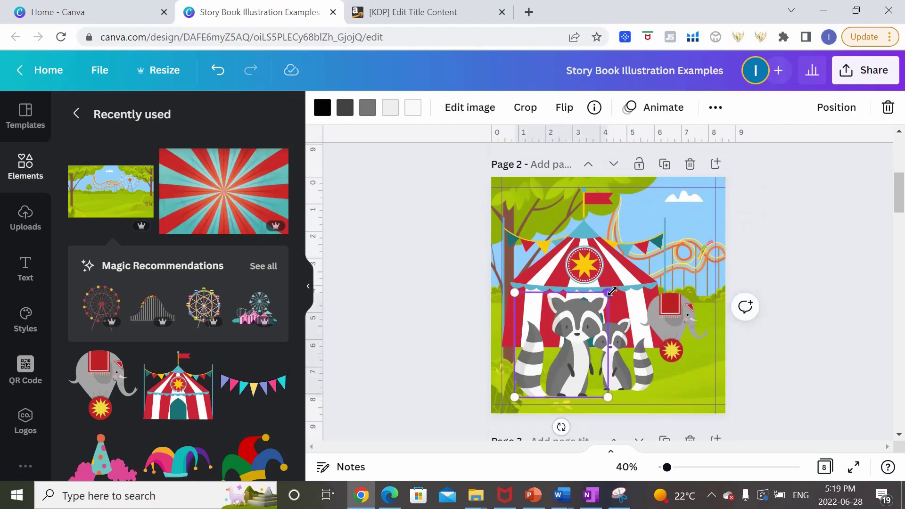
drag(611, 292, 578, 329)
drag(556, 367, 573, 361)
click(621, 363)
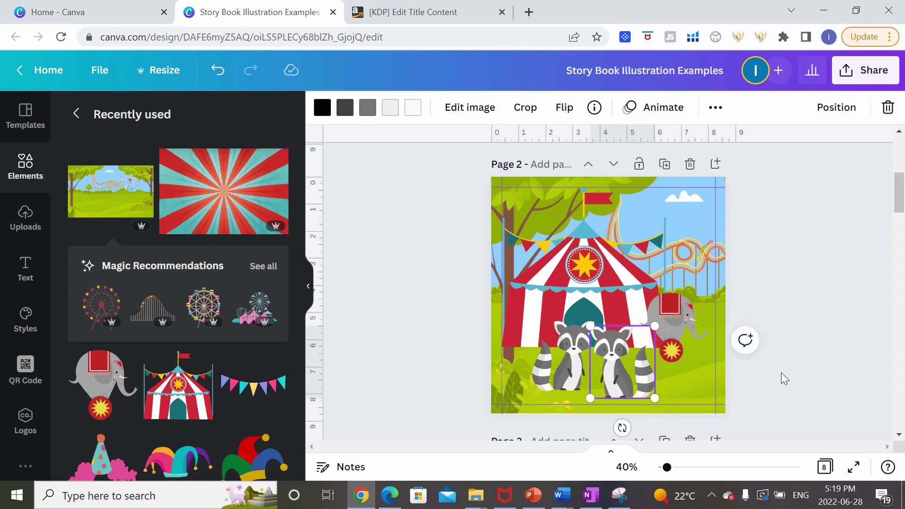
click(831, 352)
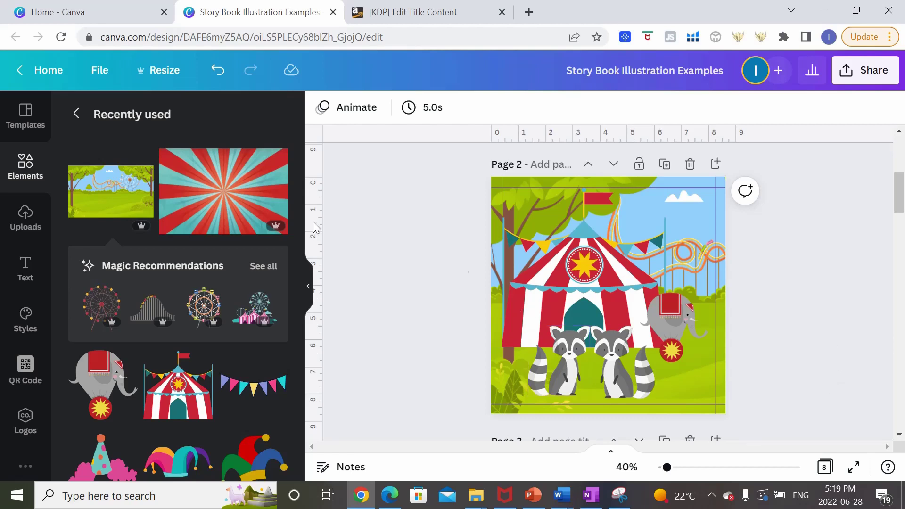
Search 'cotton candy' and place a small pink cotton candy between the raccoons.
click(75, 114)
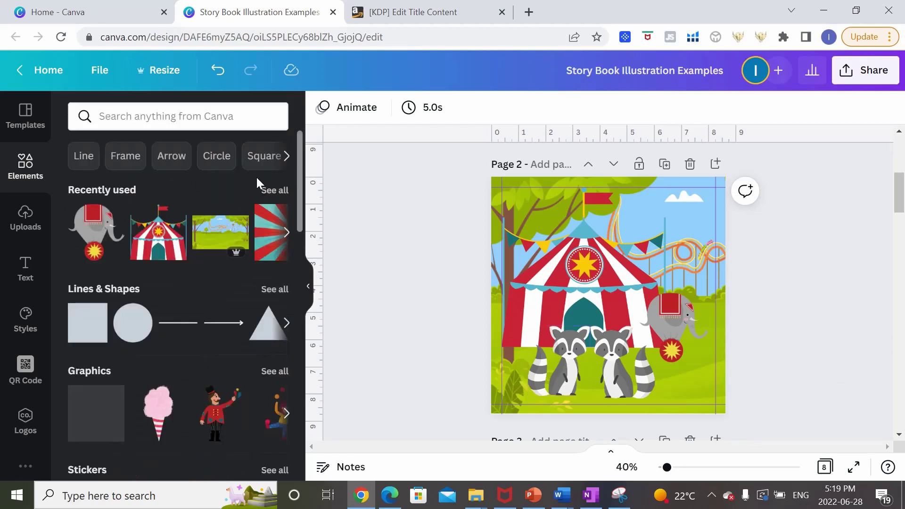
click(219, 118)
text(cotton candy)
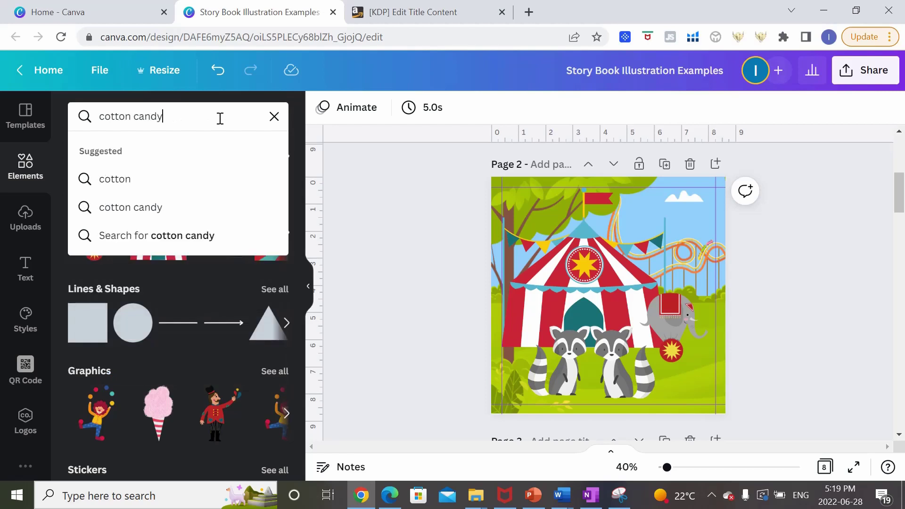
key(Return)
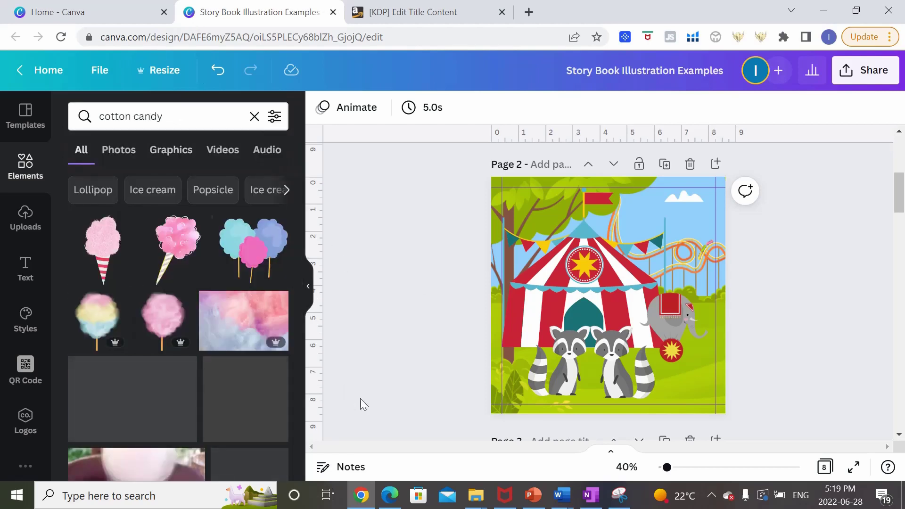
click(178, 246)
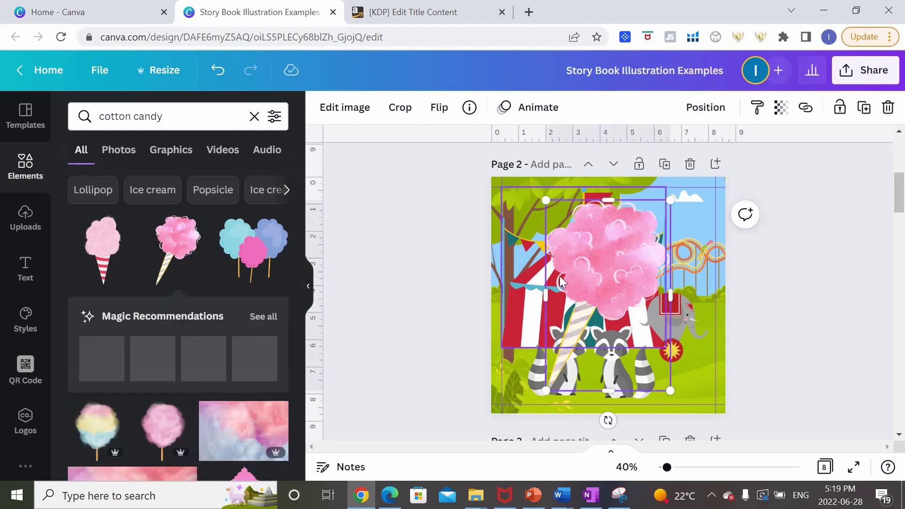
drag(664, 202, 546, 330)
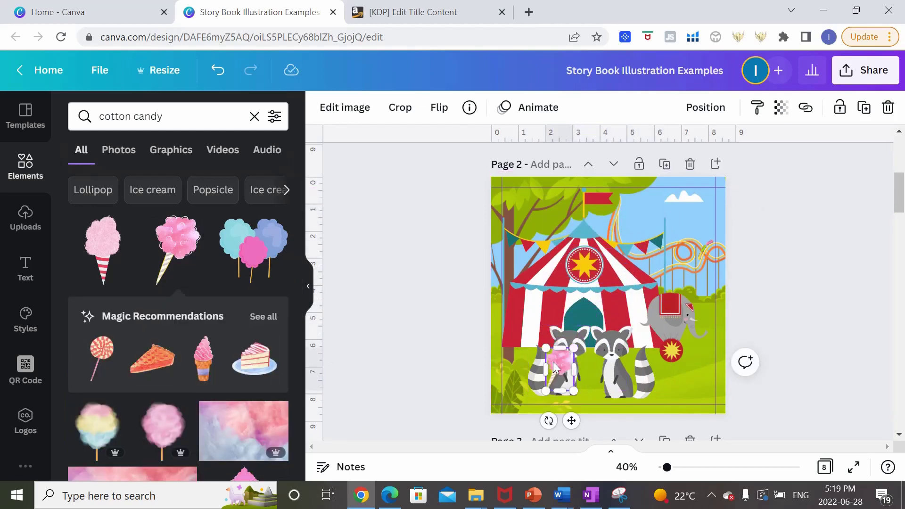
drag(553, 360, 603, 347)
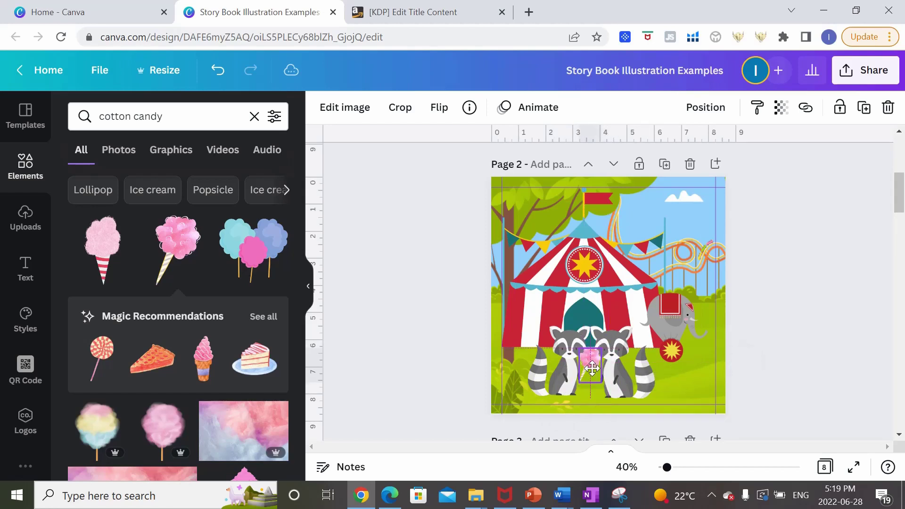
click(740, 379)
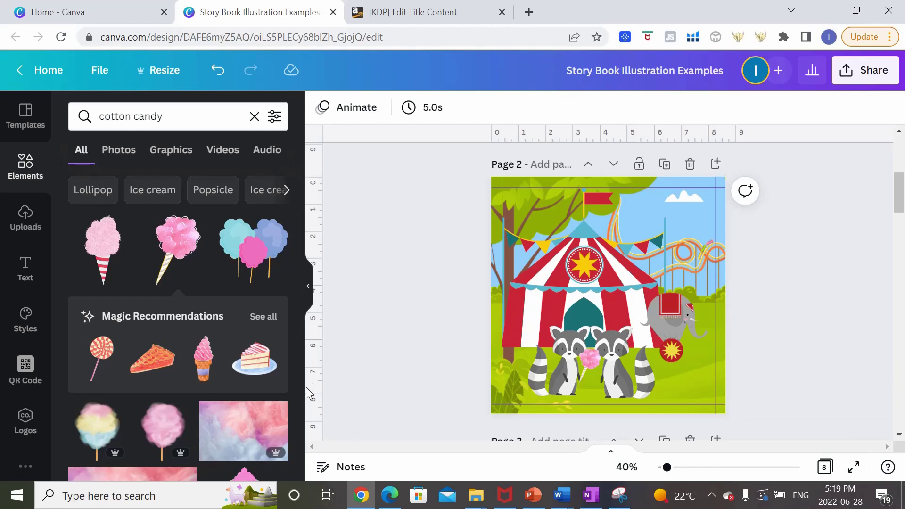
Add a lollipop tilted about 19° into the right raccoon's paw.
click(101, 354)
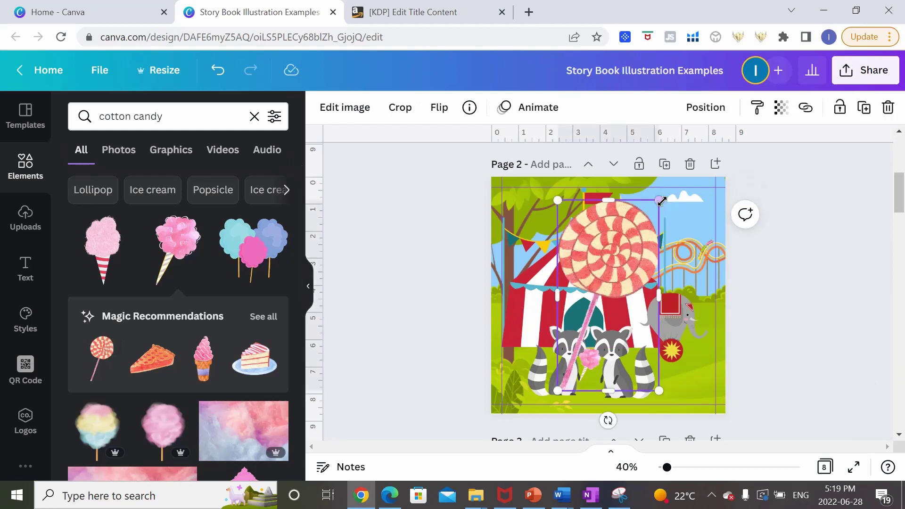
drag(662, 201, 628, 355)
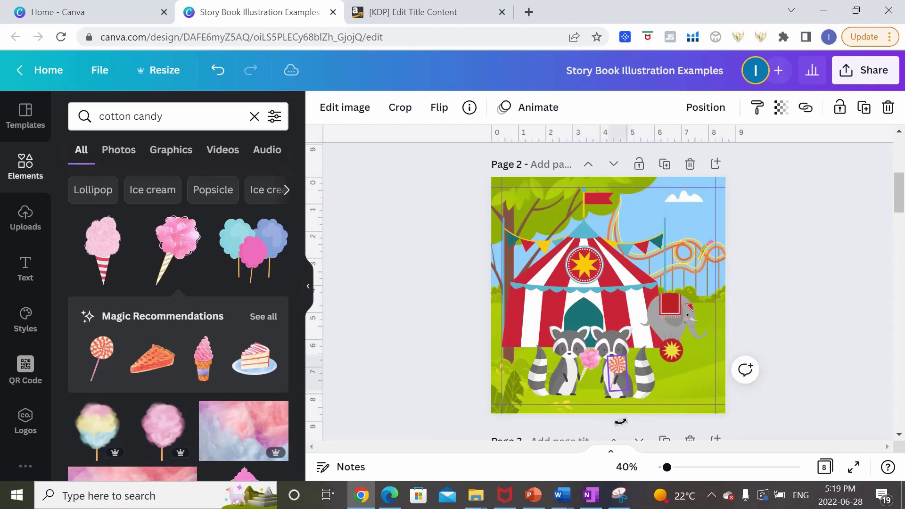
drag(620, 421, 584, 390)
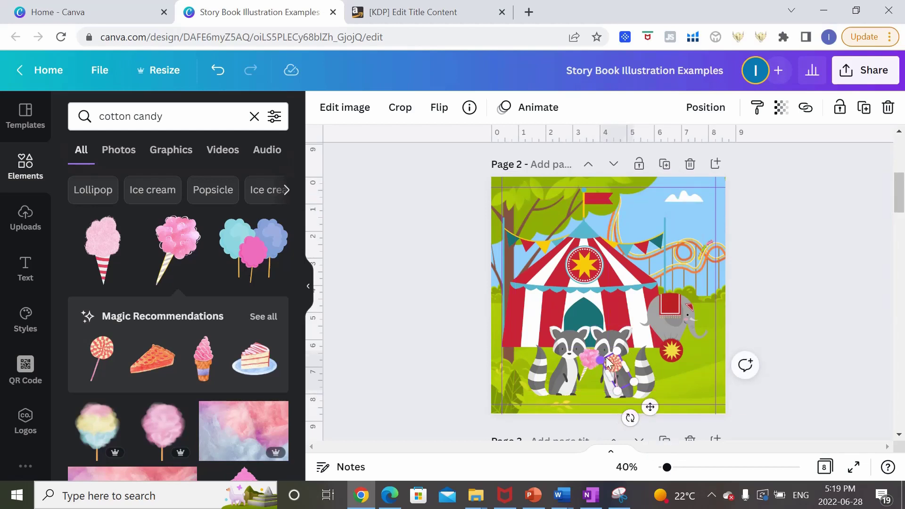
drag(608, 363, 610, 367)
click(787, 395)
click(621, 362)
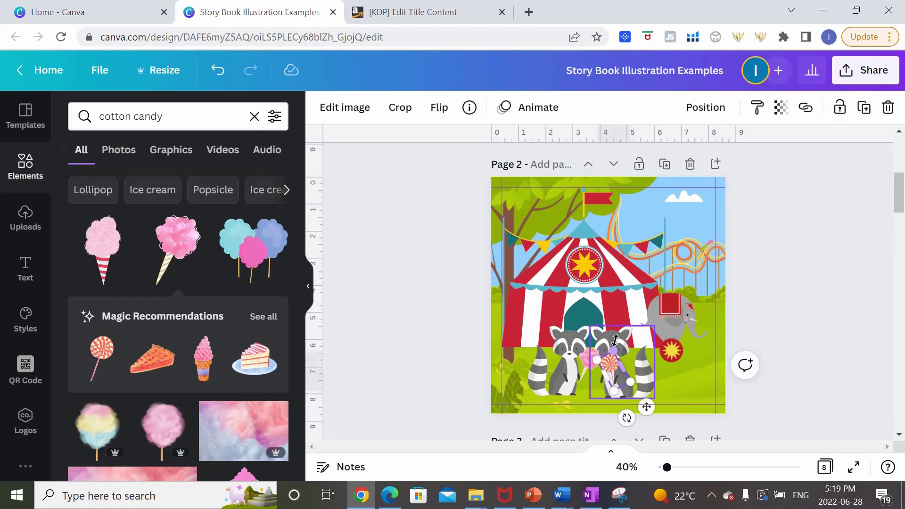
click(810, 354)
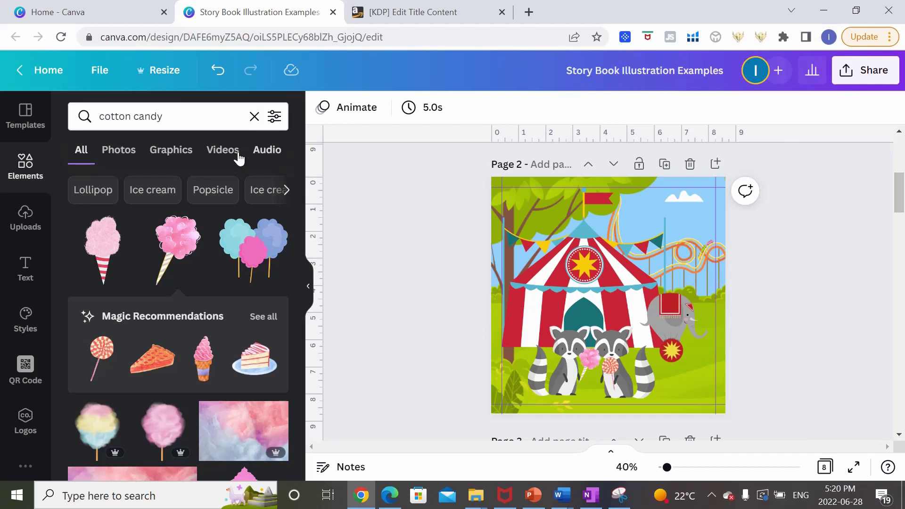
Search 'cap' and put a shrunken red-and-white cap on the left raccoon's head.
click(162, 116)
drag(163, 116, 1, 64)
text(cap)
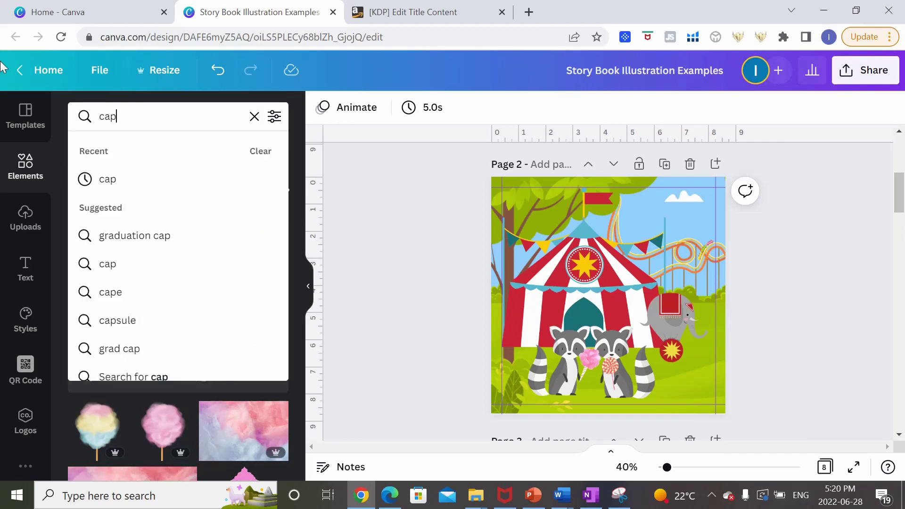
key(Return)
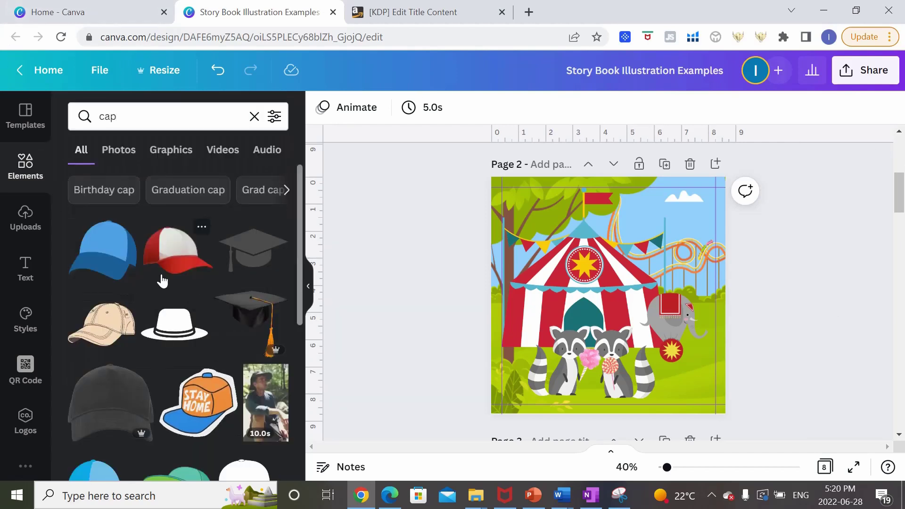
click(162, 275)
drag(651, 265, 586, 319)
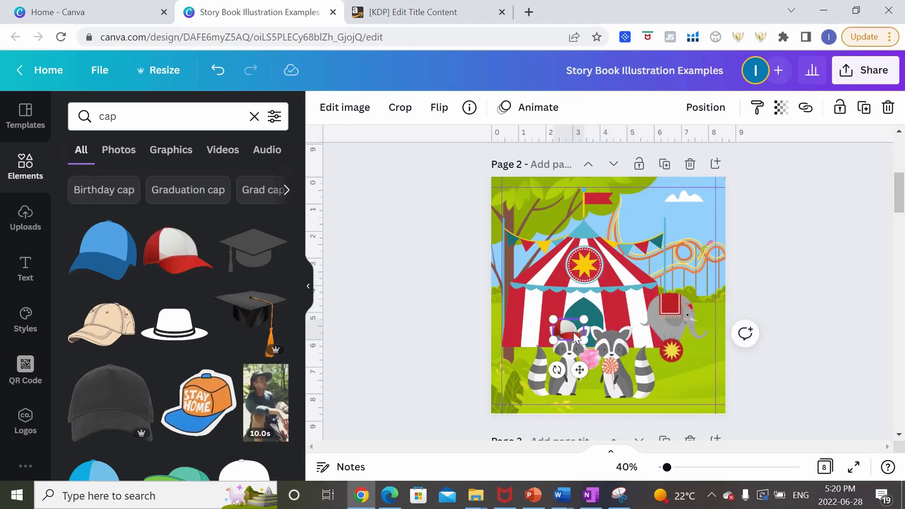
click(792, 337)
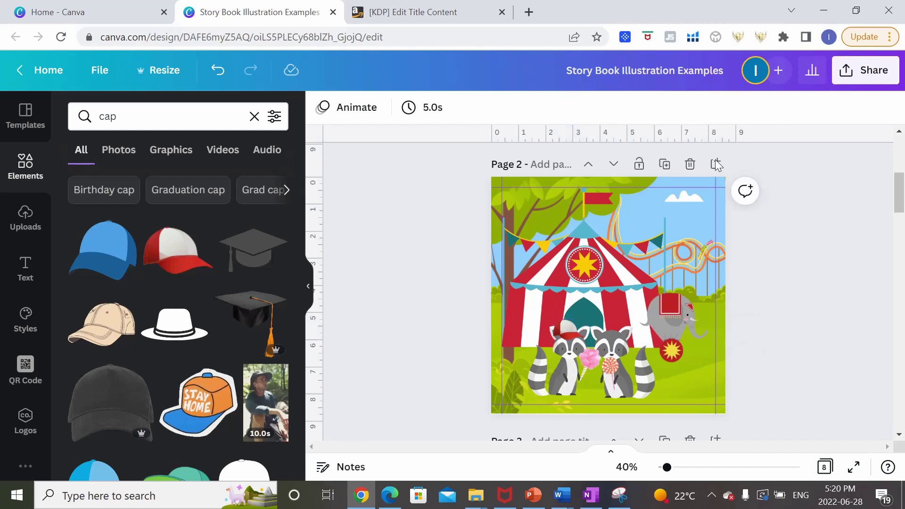
Put the blue cap on the right raccoon's head.
click(106, 249)
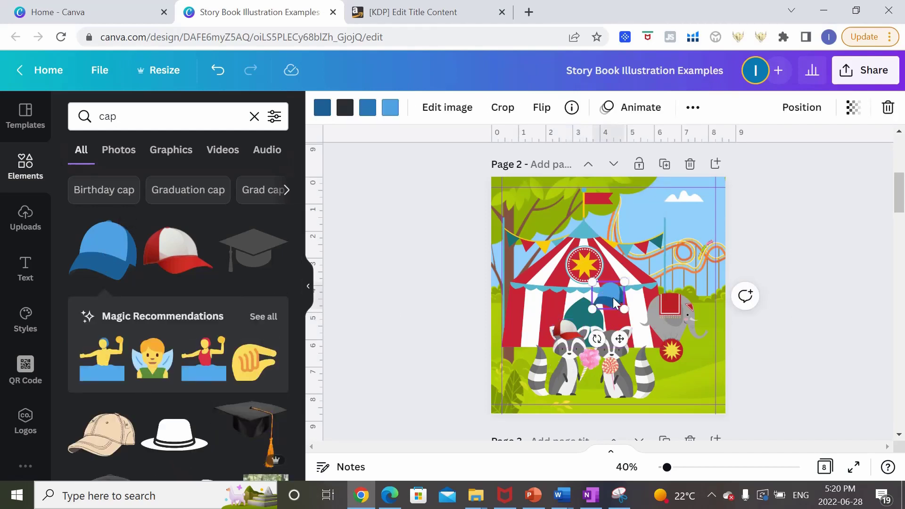
drag(613, 298, 622, 325)
click(819, 373)
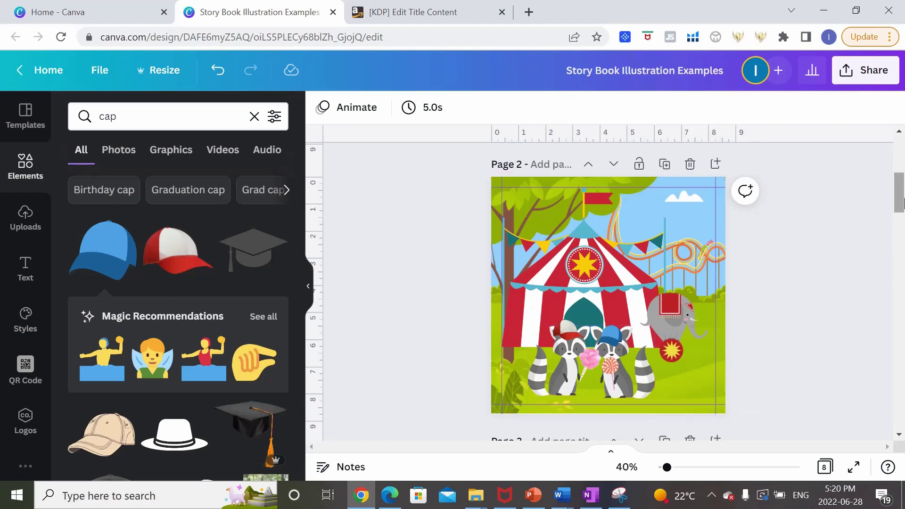
scroll(877, 243, up, 5)
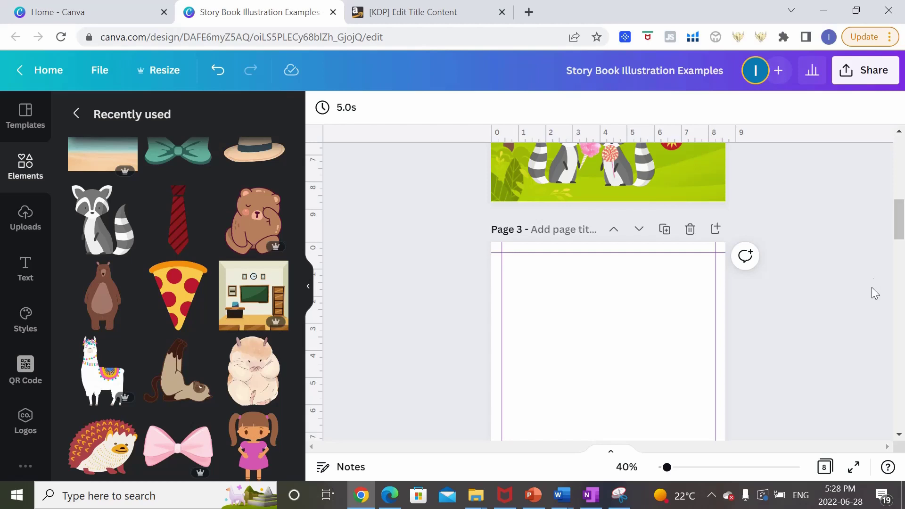
Replace the raccoon sticker on page 3 with the sleepy brown bear.
click(118, 234)
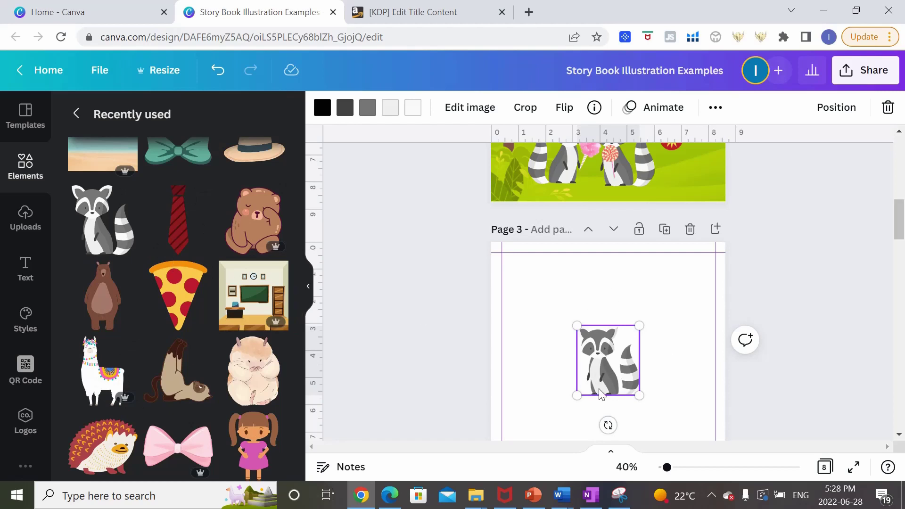
key(Delete)
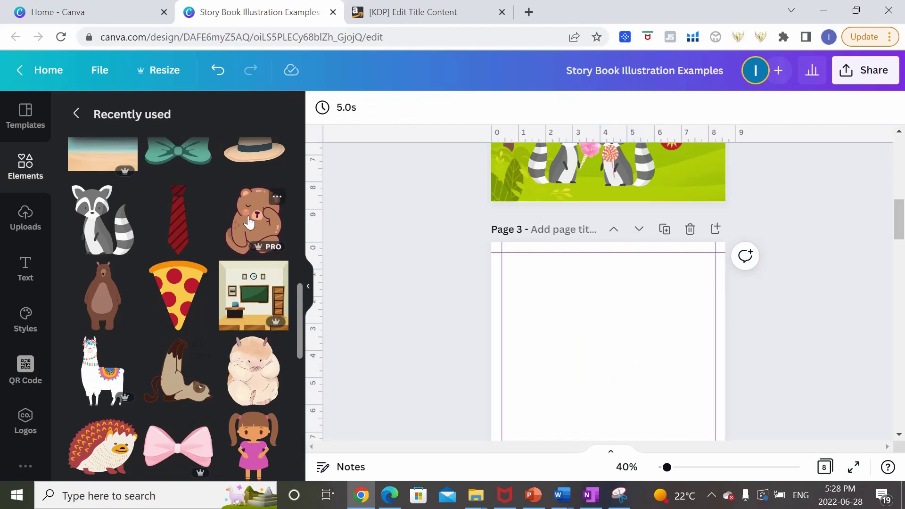
click(249, 221)
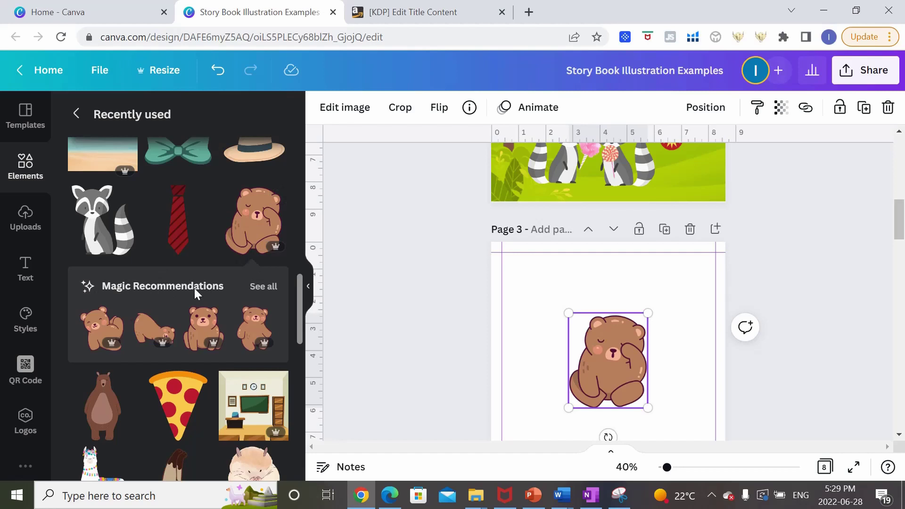
Browse similar bear recommendations and nudge the bear slightly up and left.
click(260, 286)
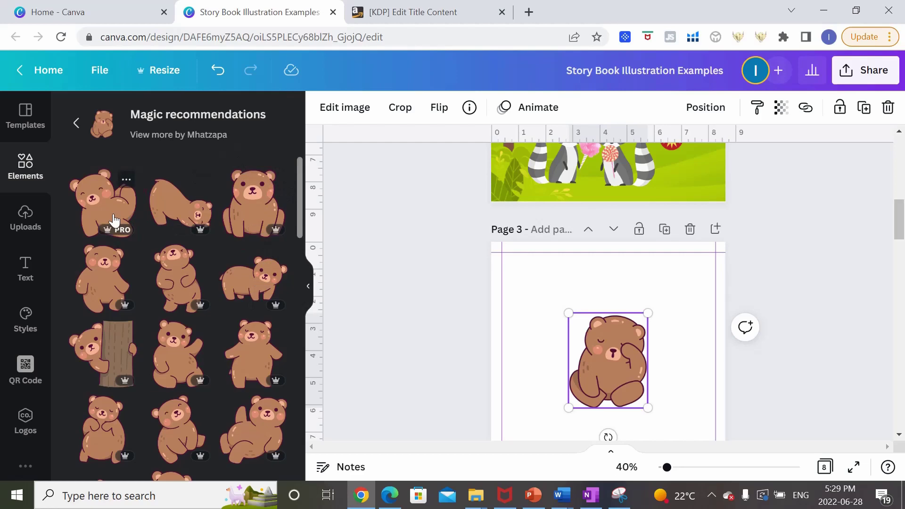
scroll(224, 255, down, 6)
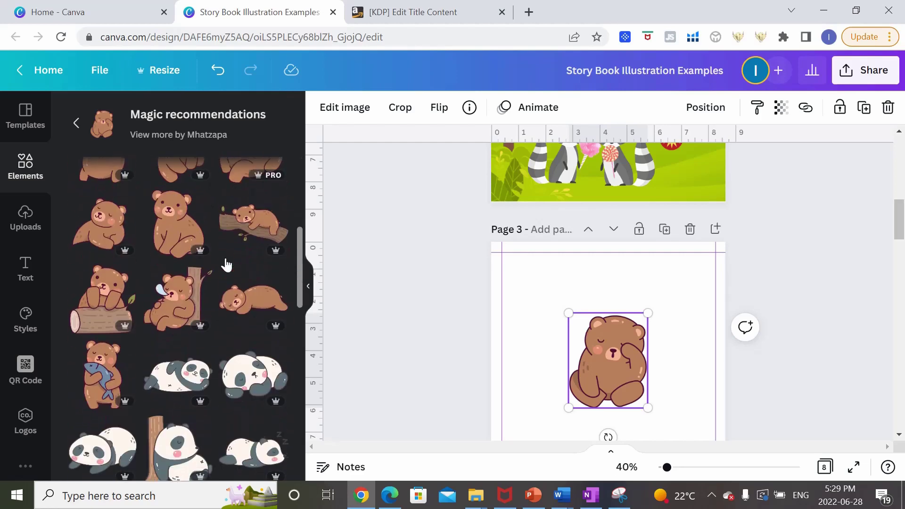
scroll(226, 264, down, 2)
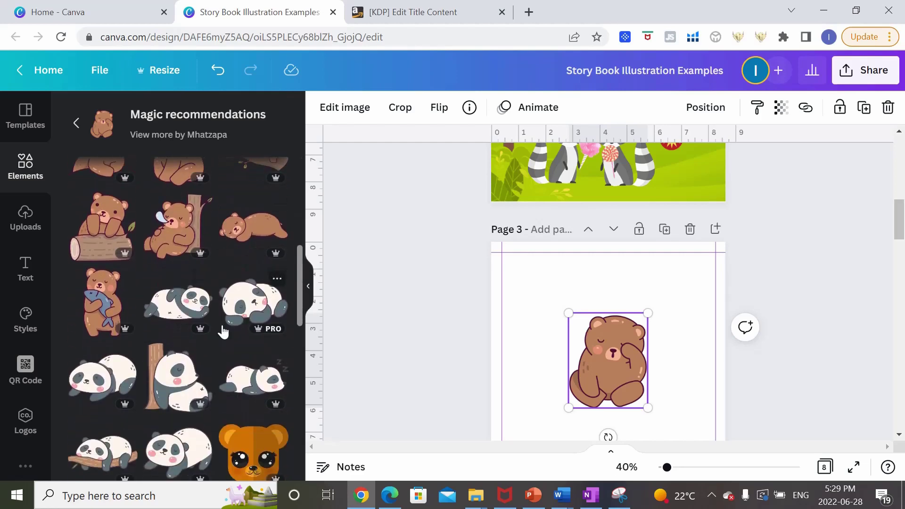
scroll(221, 325, down, 3)
scroll(231, 311, up, 3)
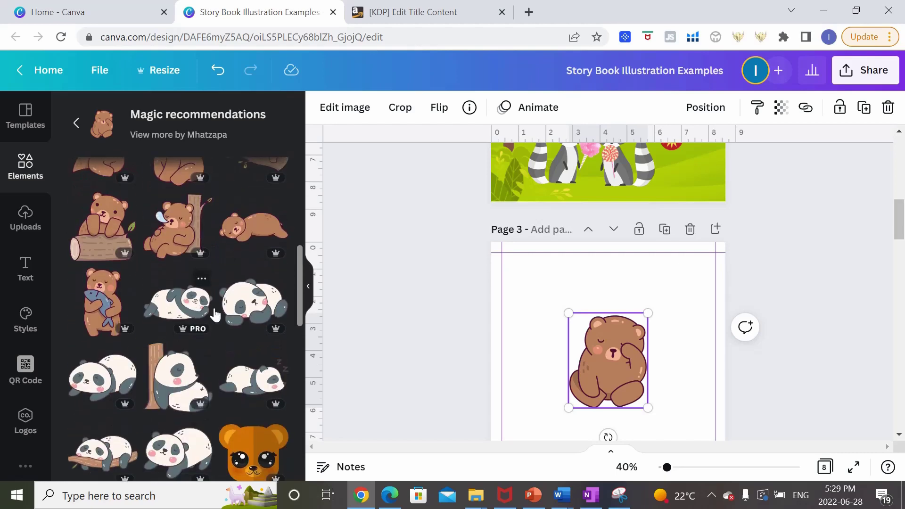
scroll(233, 308, up, 8)
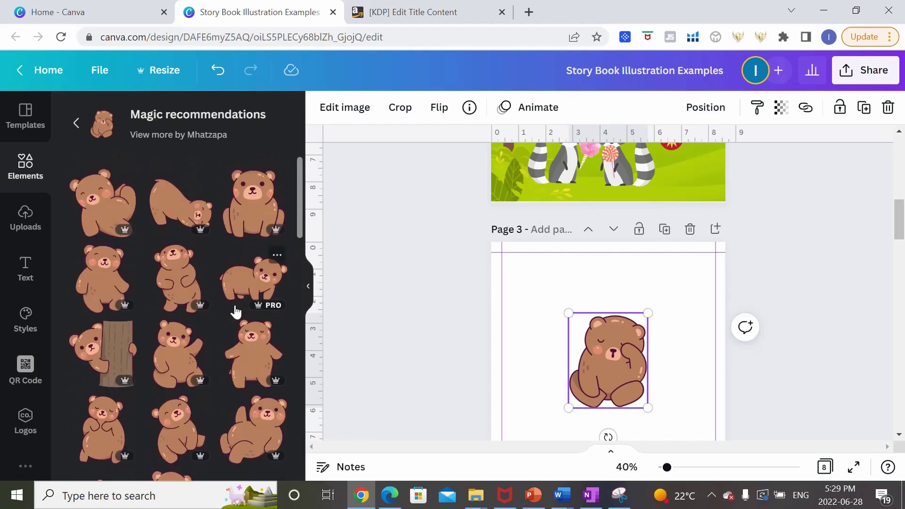
drag(616, 352, 609, 348)
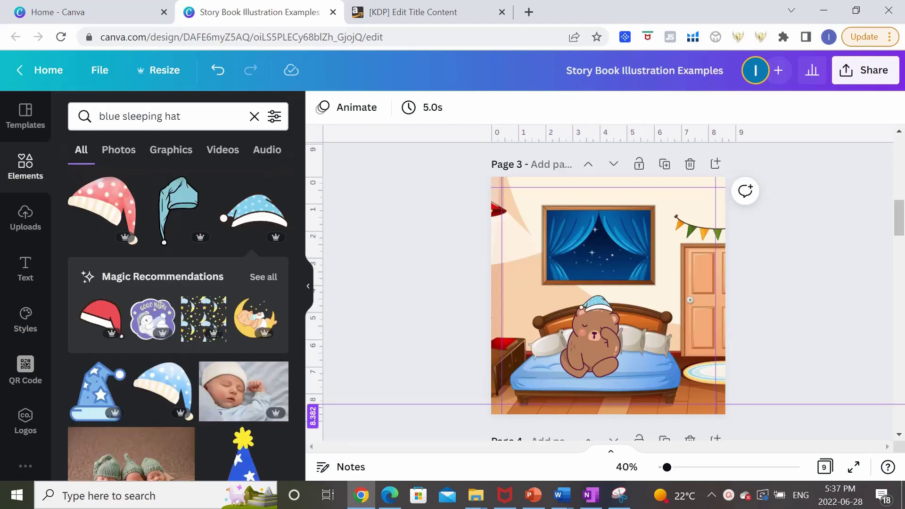
Scroll down through the storybook design toward page 4.
scroll(789, 224, down, 3)
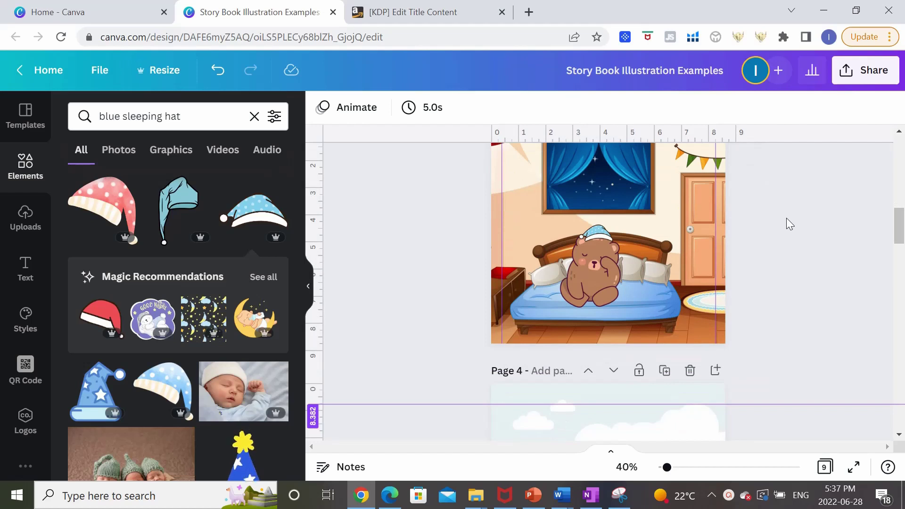
scroll(786, 221, down, 3)
scroll(789, 223, down, 6)
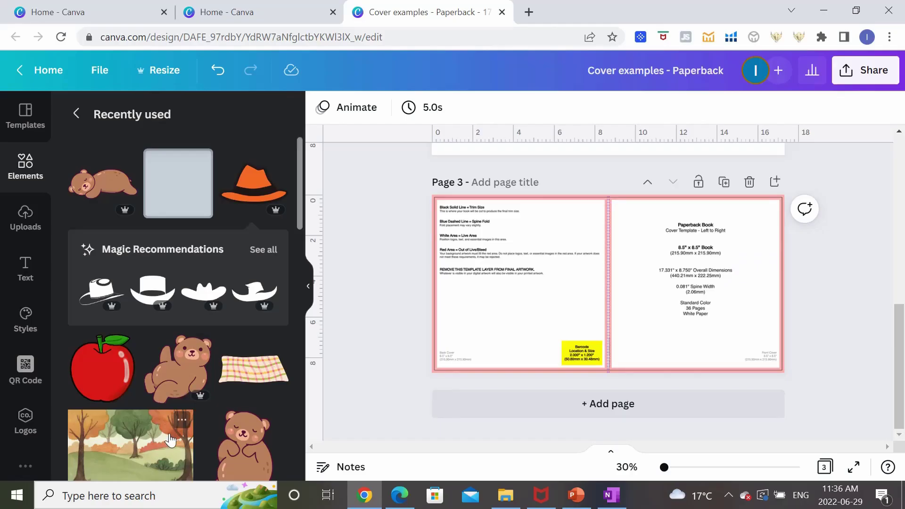
Stretch the autumn forest image across the whole cover spread and flip it.
drag(121, 434, 511, 269)
drag(628, 333, 814, 320)
click(439, 107)
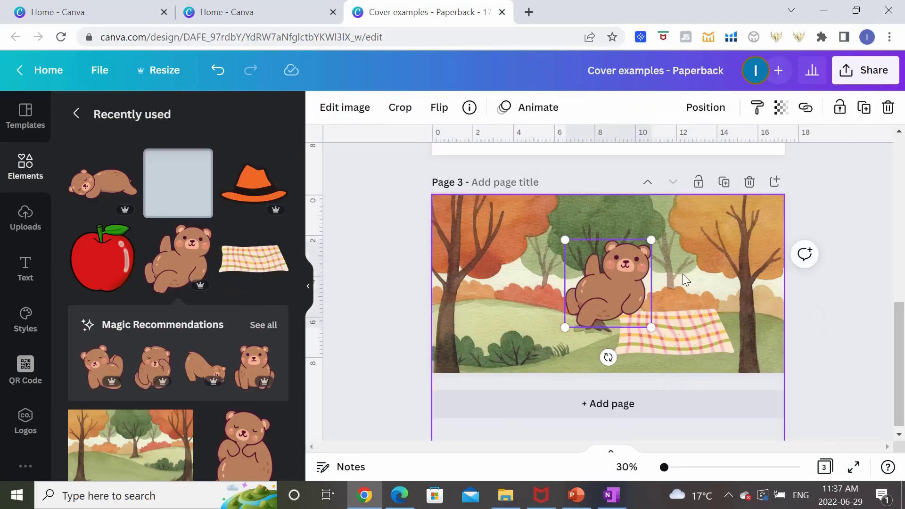
Set the bear on the picnic blanket with a red apple and an orange hat.
drag(612, 282, 678, 309)
click(102, 258)
drag(606, 285, 693, 266)
click(254, 184)
Add a wide yellow rectangle over the trees.
click(178, 184)
drag(653, 238, 492, 261)
drag(513, 282, 552, 273)
click(323, 107)
click(157, 218)
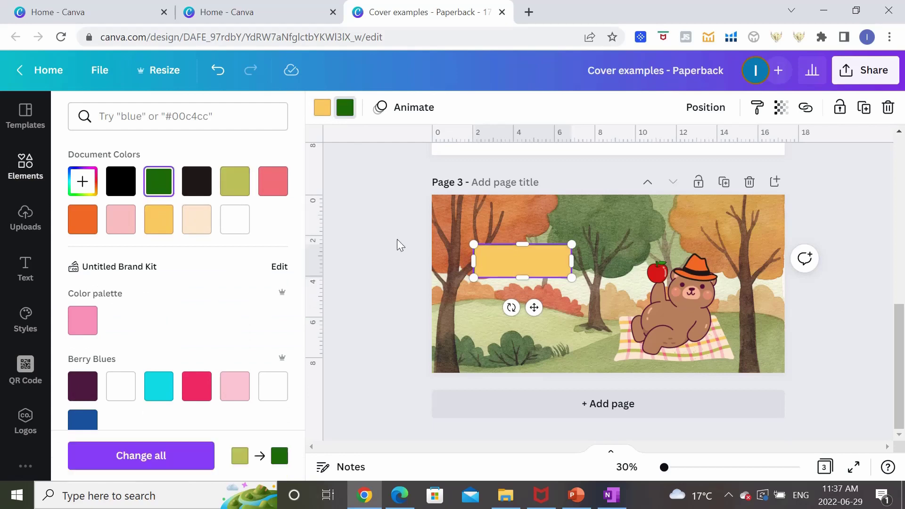
click(521, 286)
Place the sleeping bear sticker on top of the yellow rectangle.
click(89, 188)
drag(608, 283, 528, 238)
click(391, 282)
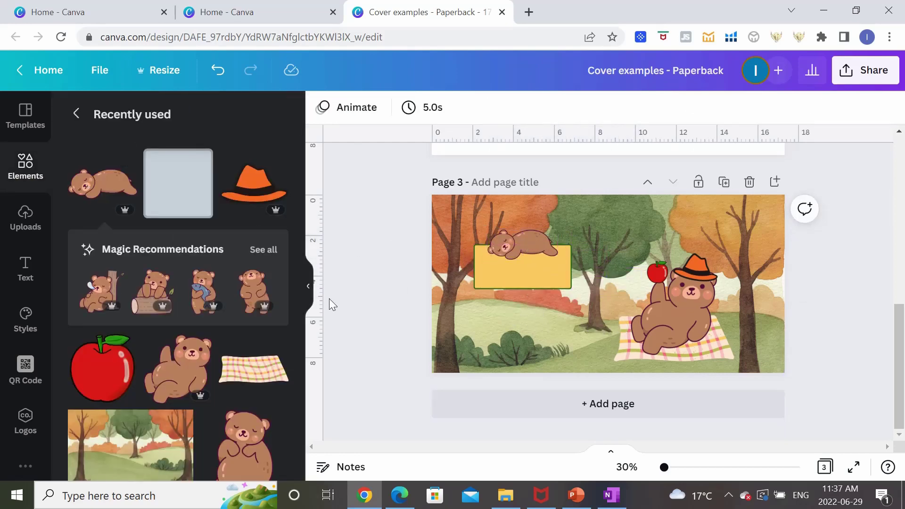
Add a large white Lazydog heading 'Big Bear's' over the trees.
click(25, 268)
click(151, 182)
text(Big Bear's A)
key(BackSpace)
key(BackSpace)
click(372, 107)
click(94, 240)
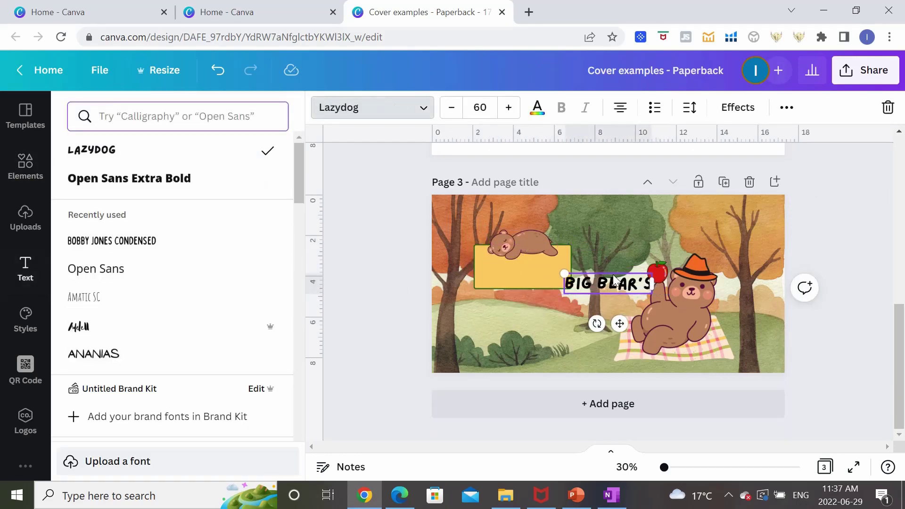
drag(608, 284, 661, 218)
click(508, 108)
click(507, 107)
click(508, 107)
click(508, 108)
click(537, 108)
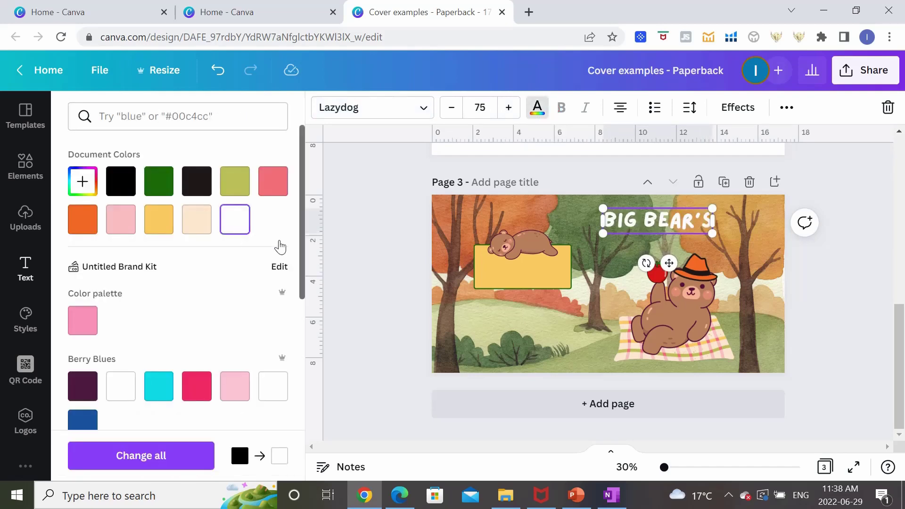
click(235, 218)
key(Escape)
Duplicate the heading as a second line reading 'ADVENTURES!'.
click(664, 218)
key(ctrl+d)
key(Return)
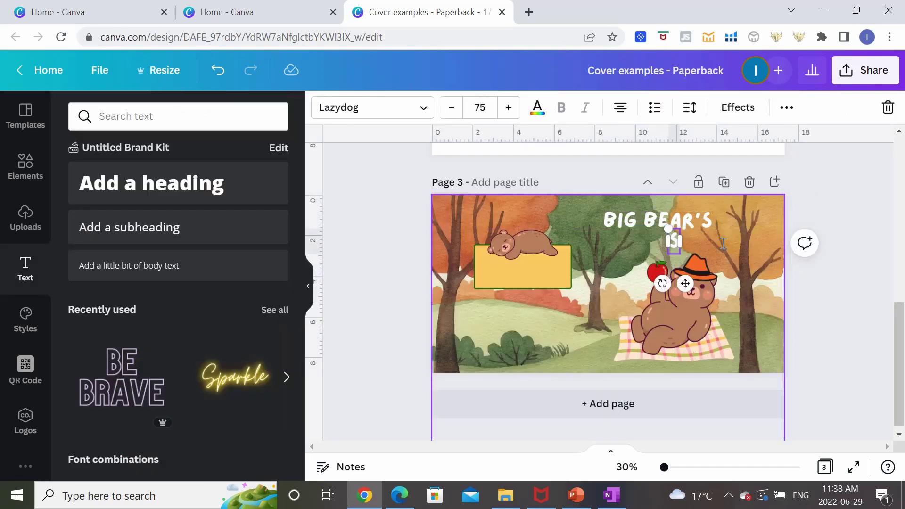
text(ADVENTURES!)
key(Escape)
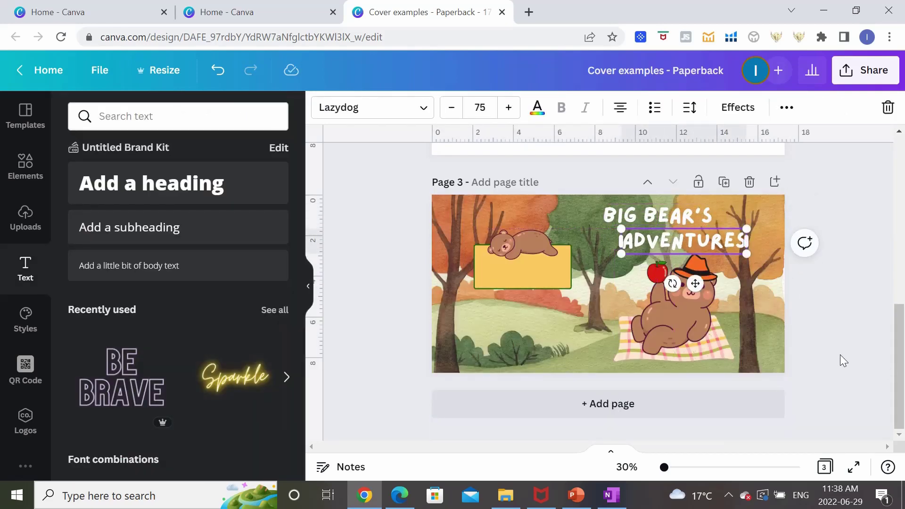
Add a Lazydog author byline at the lower right above the blanket.
click(178, 227)
text(By Ivy Hang)
click(372, 107)
click(91, 147)
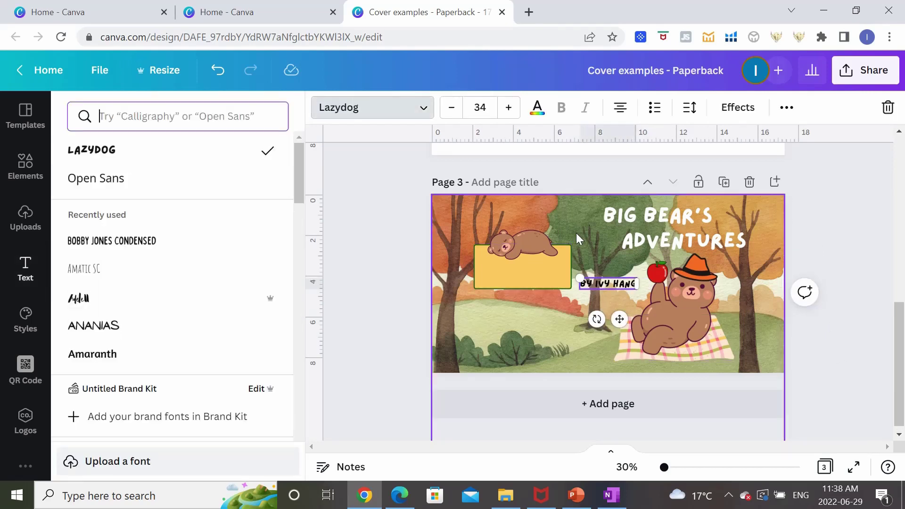
drag(608, 283, 683, 366)
Widen the yellow box and fill it with a smaller Lazydog blurb about Big Bear exploring a new city.
click(499, 274)
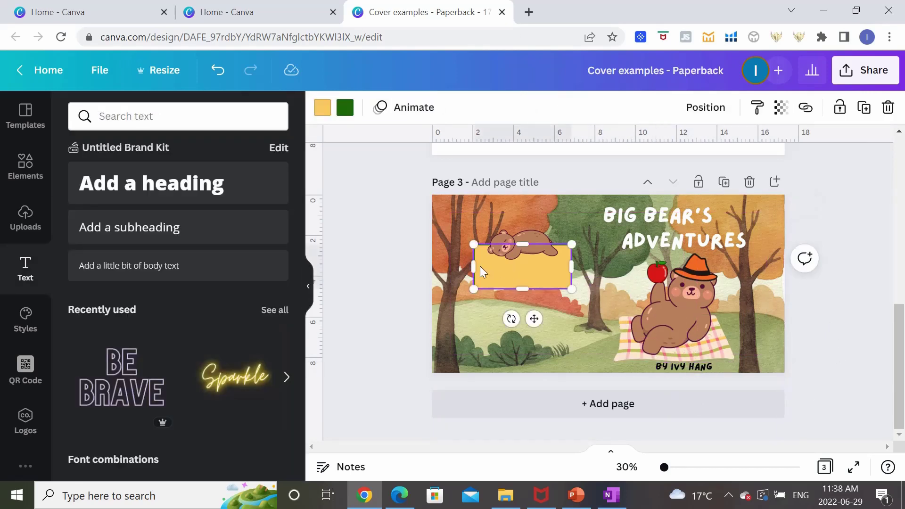
drag(473, 267, 456, 266)
click(178, 265)
drag(623, 278, 523, 266)
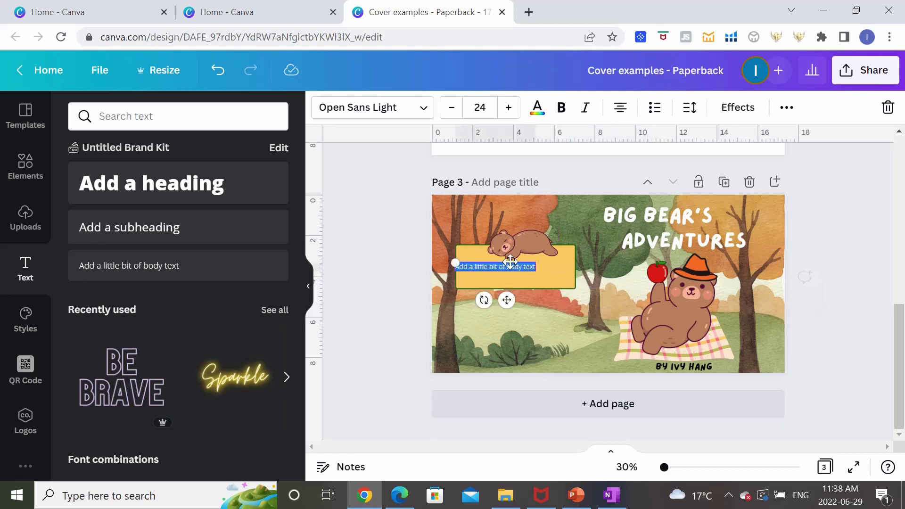
text(Follow Big Bear as he explores a new city.)
key(Return)
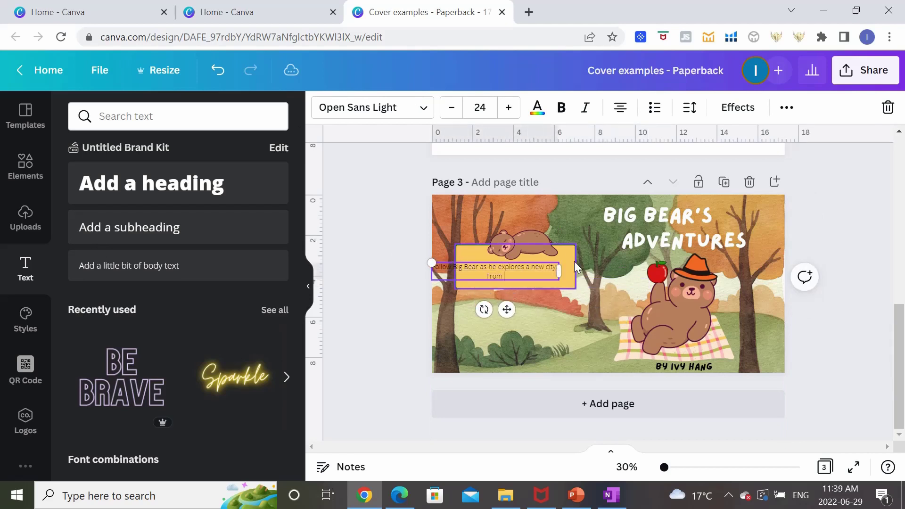
text(From circus to forests, Big Bear is sure to have a lot of fun on his adventure!)
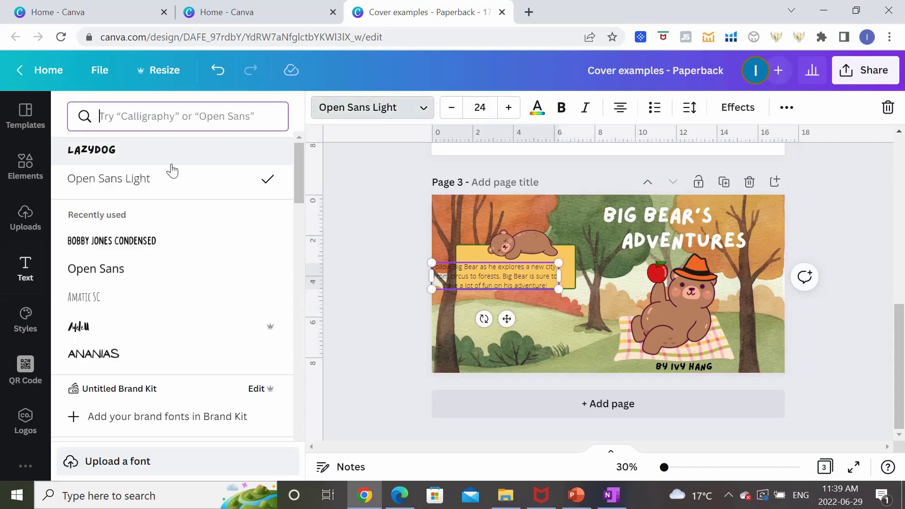
click(94, 150)
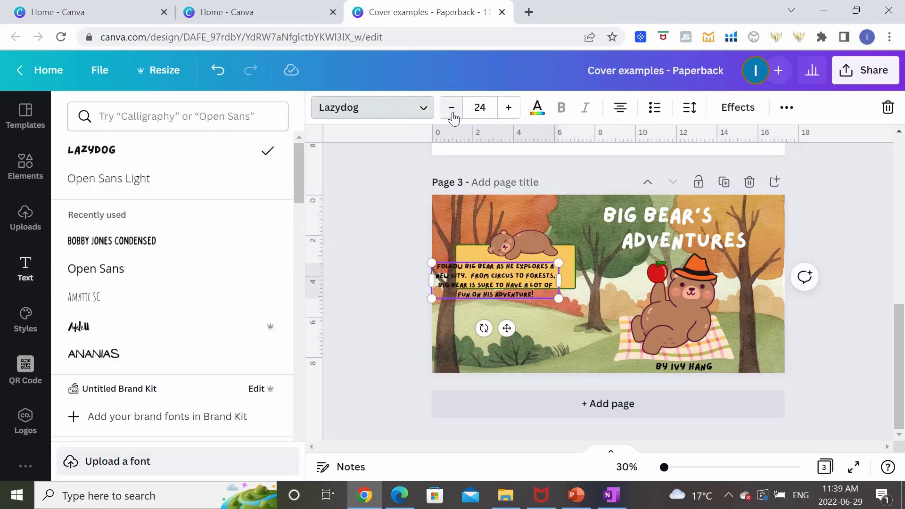
click(451, 108)
click(451, 108)
click(450, 107)
click(451, 108)
click(450, 107)
drag(558, 276, 613, 292)
Nudge the blurb, title, bear, byline and yellow box into place, then undo the faded template overlay.
drag(513, 271, 501, 263)
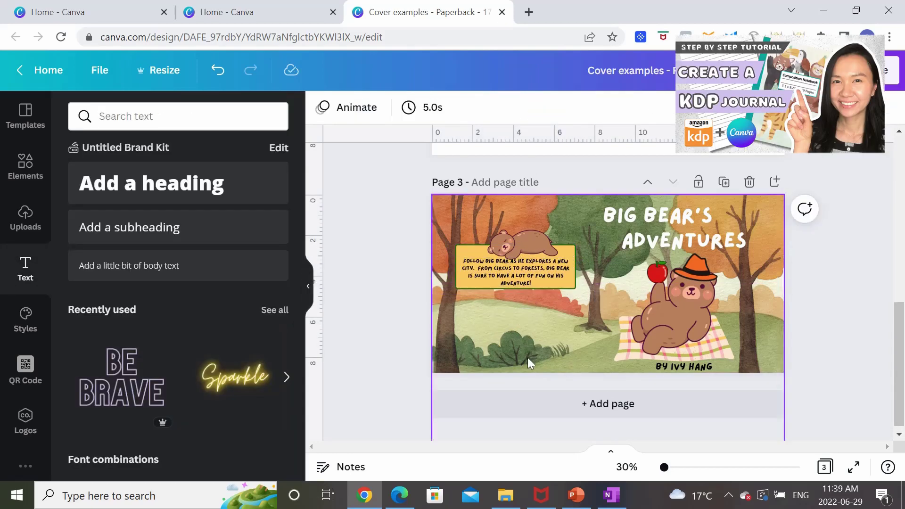
click(724, 351)
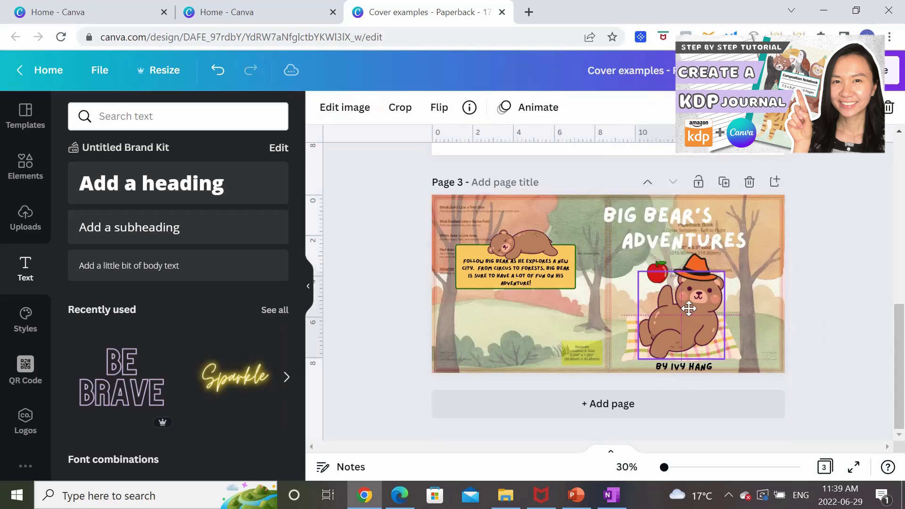
drag(683, 242, 706, 236)
drag(660, 311, 667, 302)
drag(700, 365, 714, 359)
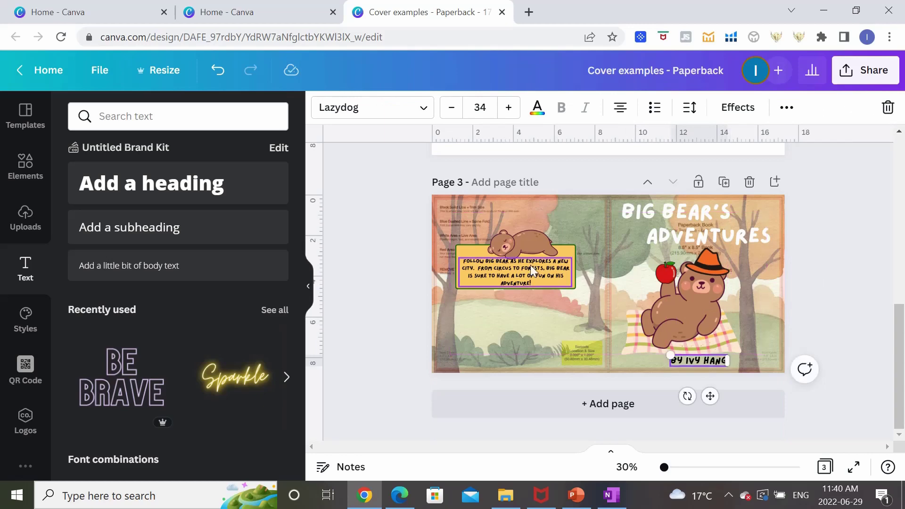
drag(518, 268, 522, 272)
click(773, 203)
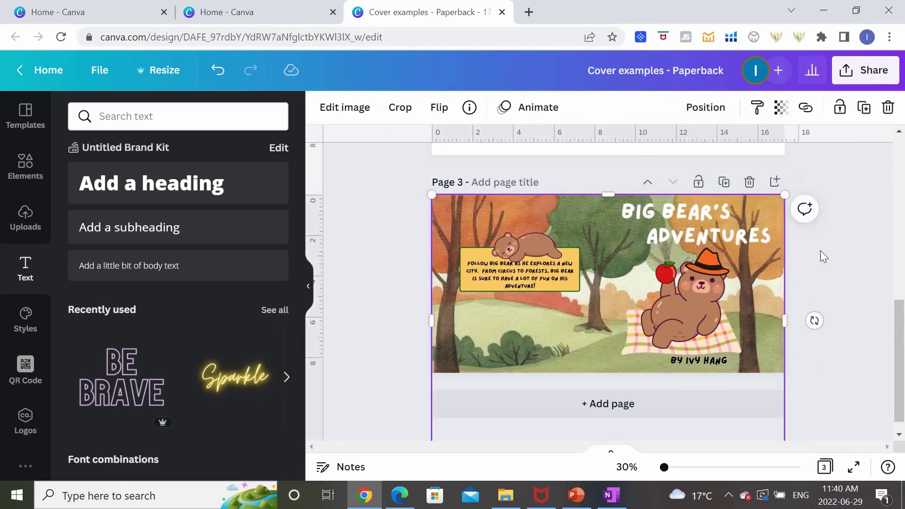
key(ctrl+z)
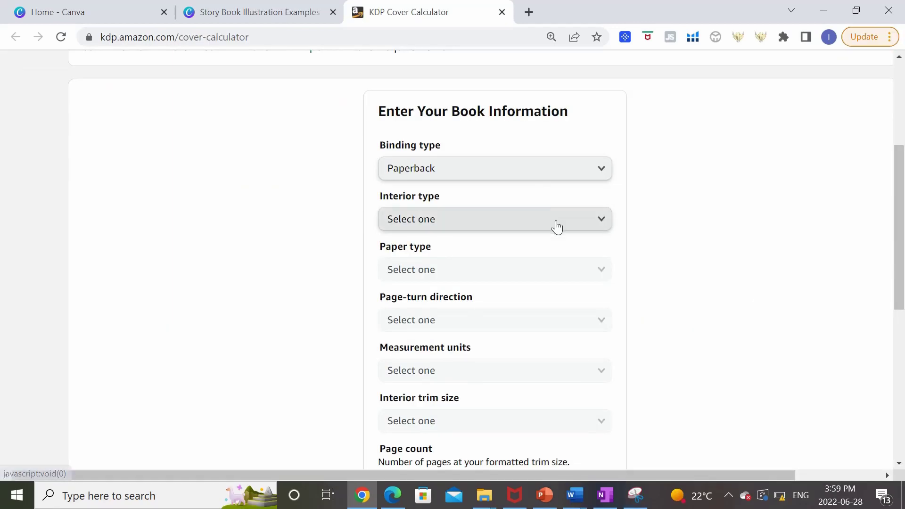
Show the Interior type options in the KDP Cover Calculator for Paperback binding.
click(555, 227)
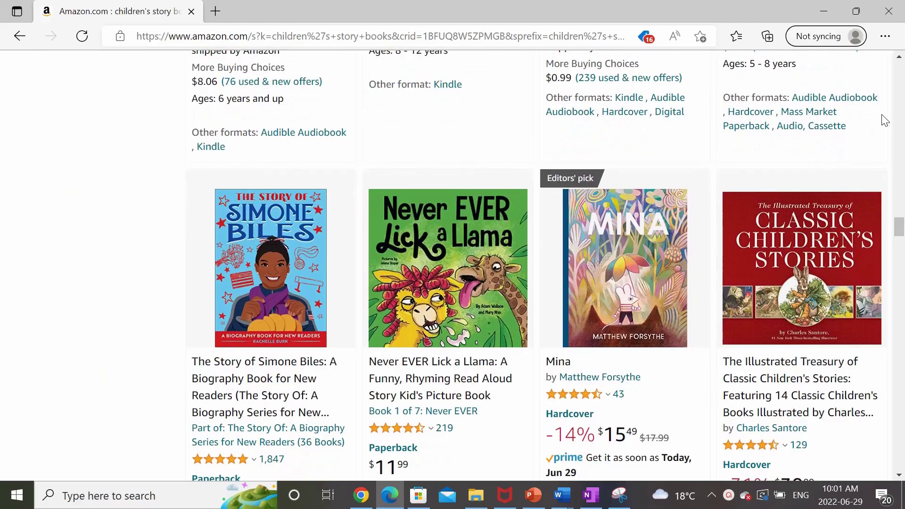
Scroll further down the Amazon children's story book results to compare formats and prices.
scroll(884, 120, down, 3)
scroll(884, 120, down, 7)
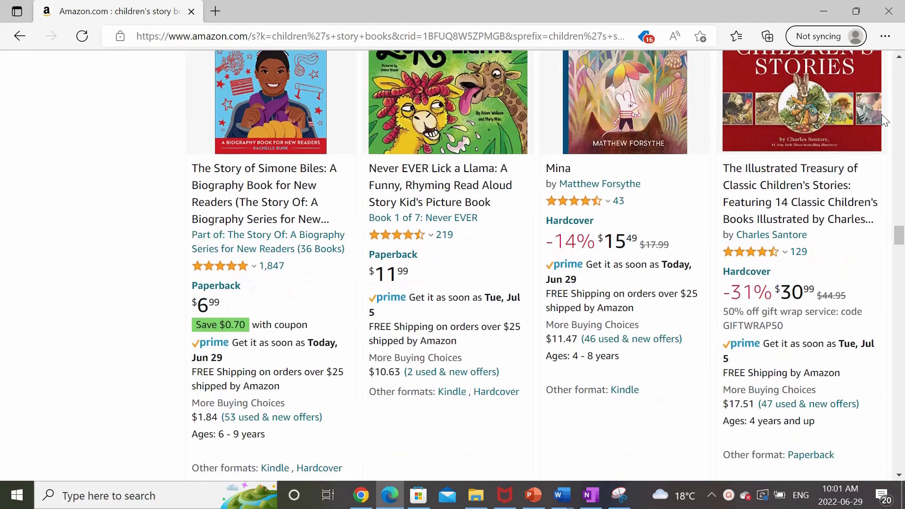
scroll(885, 120, down, 3)
scroll(885, 120, down, 3)
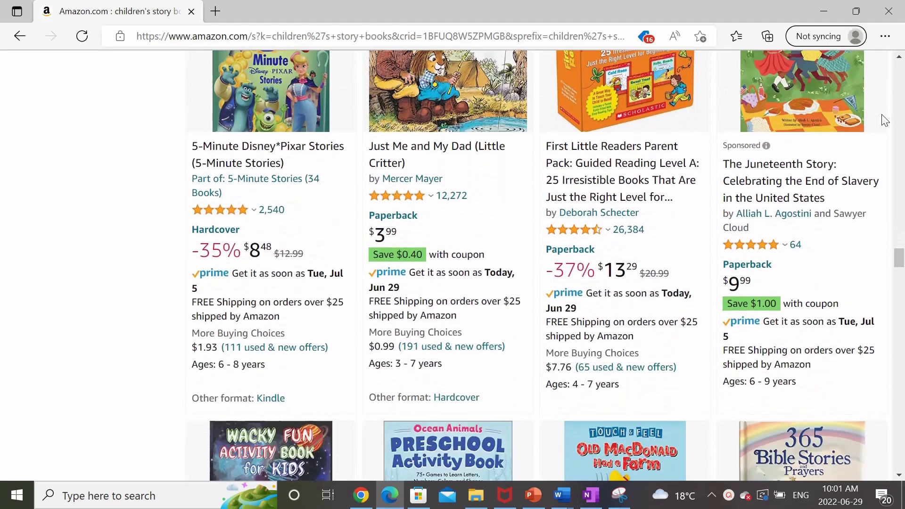
scroll(884, 120, down, 2)
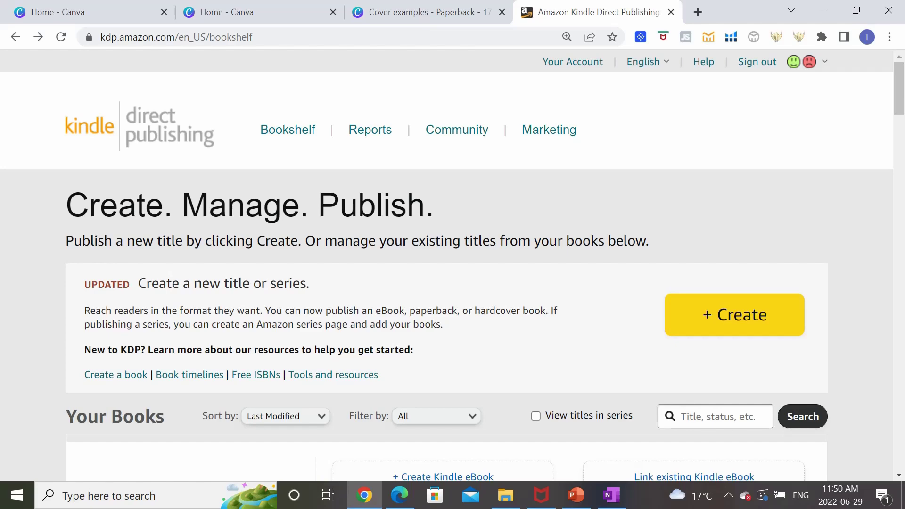
Start a new paperback title and move down through its Paperback Details form.
click(717, 327)
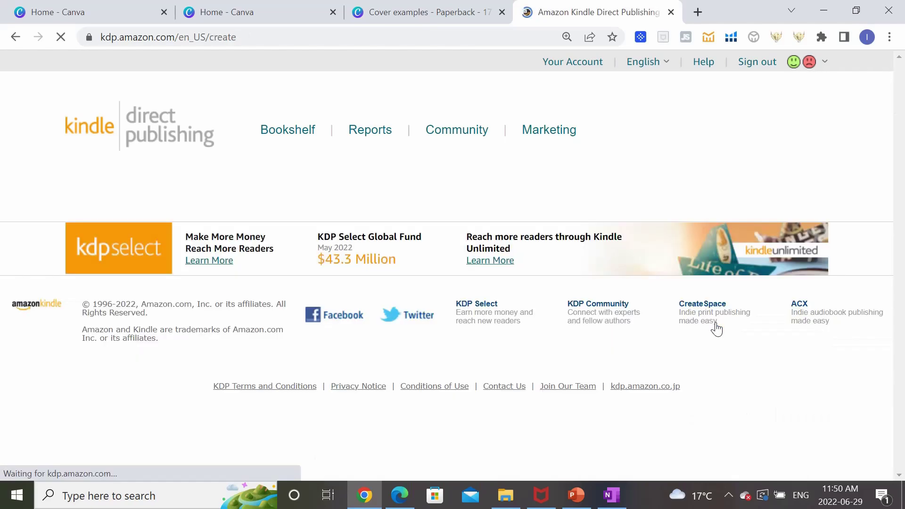
scroll(715, 326, down, 3)
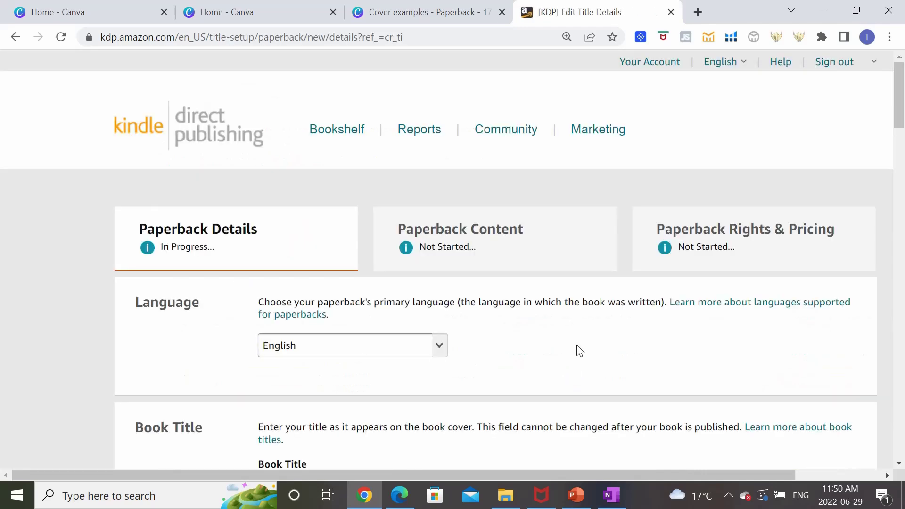
scroll(580, 350, down, 12)
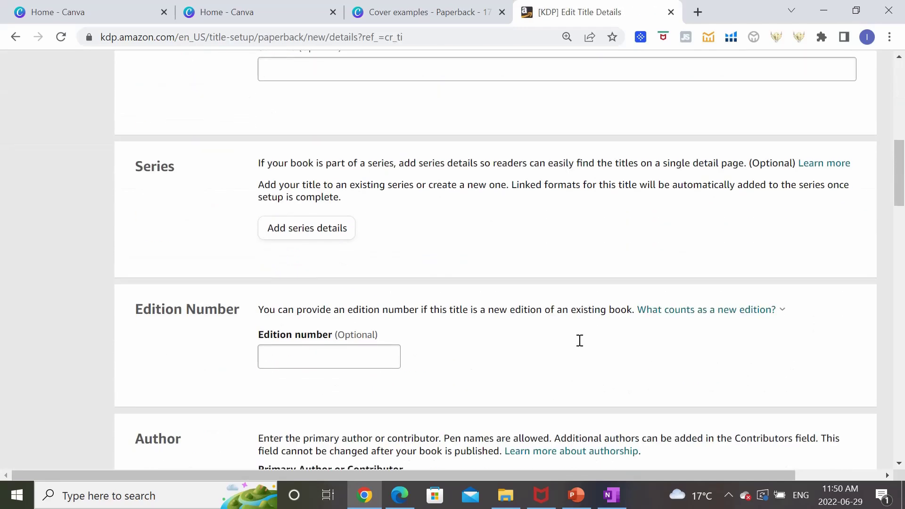
scroll(580, 340, down, 3)
scroll(580, 347, down, 6)
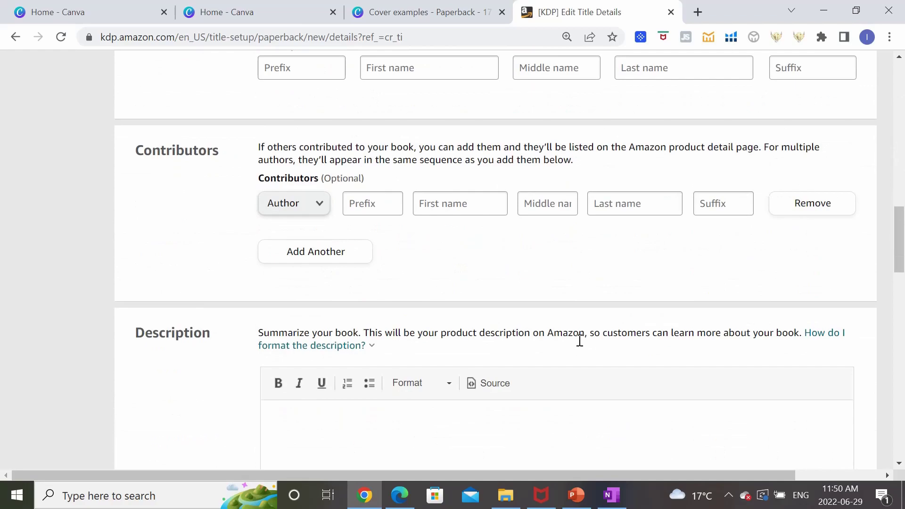
scroll(579, 340, down, 12)
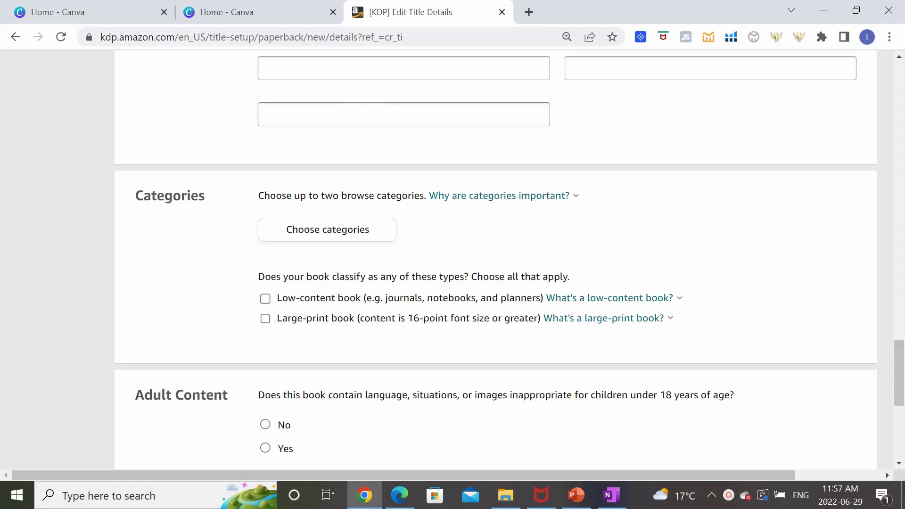
Read the browse categories help, then highlight the low-content book line.
click(568, 198)
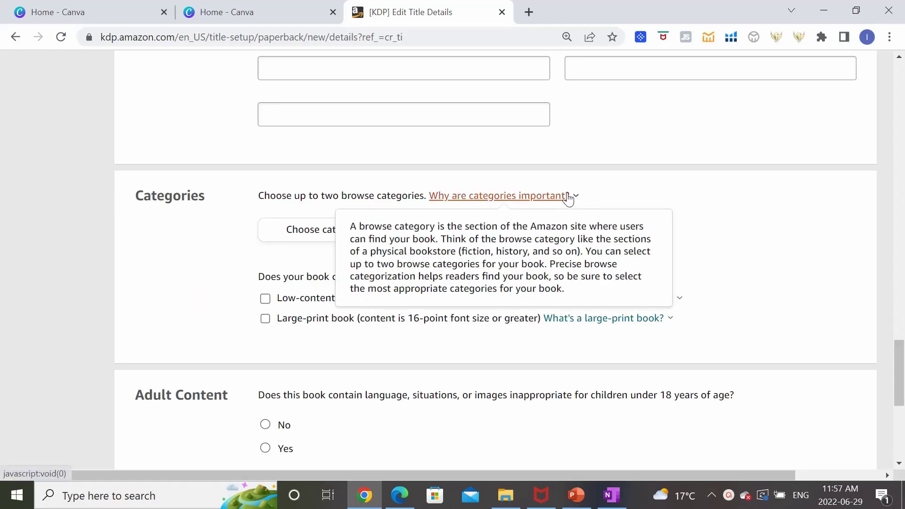
click(701, 270)
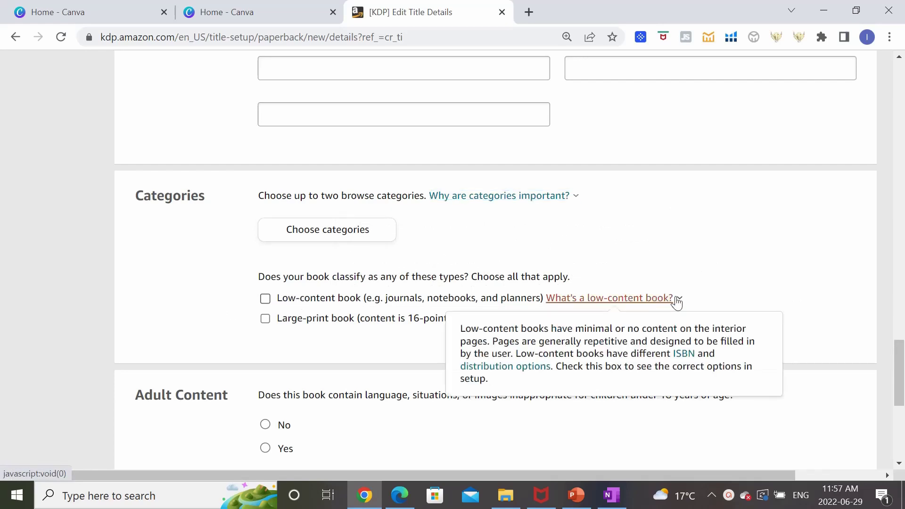
drag(692, 302, 306, 295)
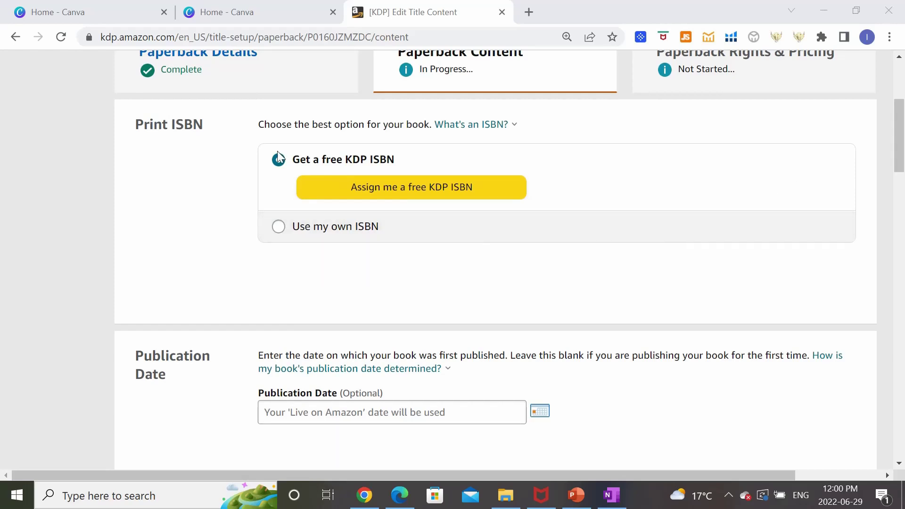
Assign the paperback a free KDP ISBN, with 'Independently published' as the imprint.
click(329, 241)
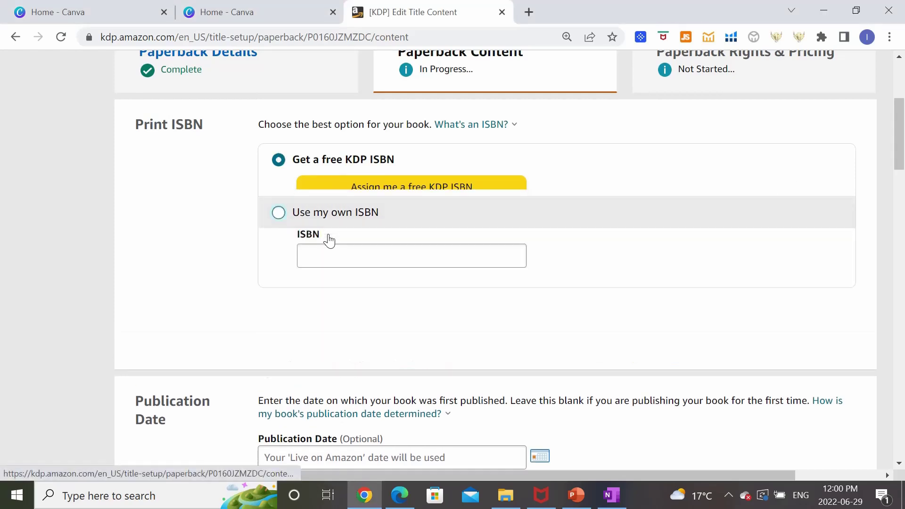
click(330, 162)
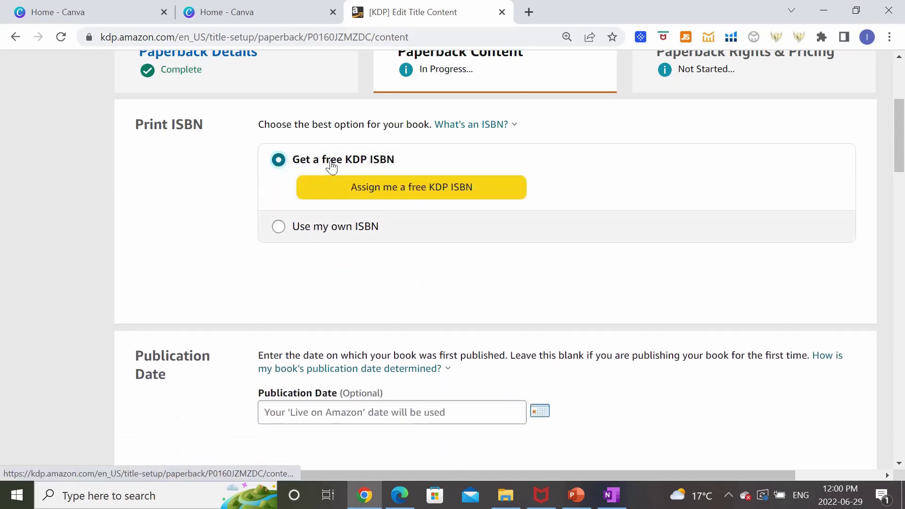
click(452, 193)
click(730, 314)
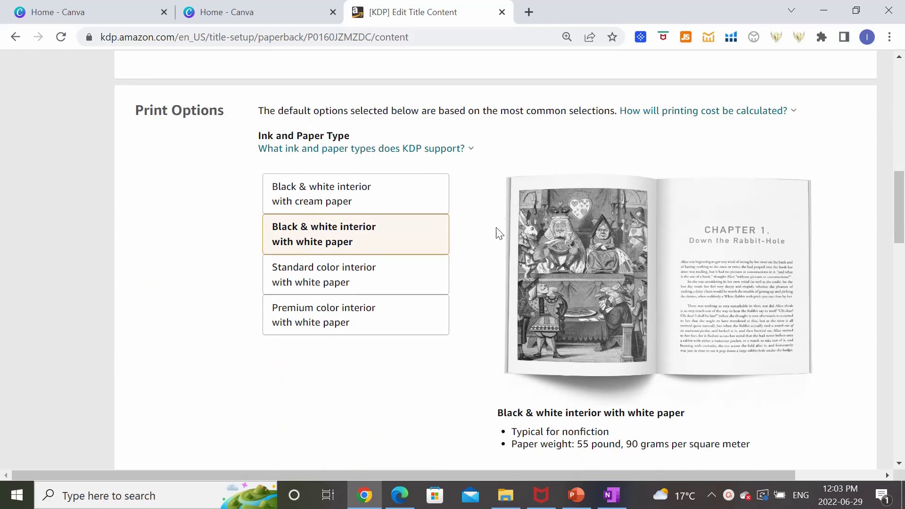
Choose Premium color interior with white paper as the paperback's ink and paper type.
click(345, 320)
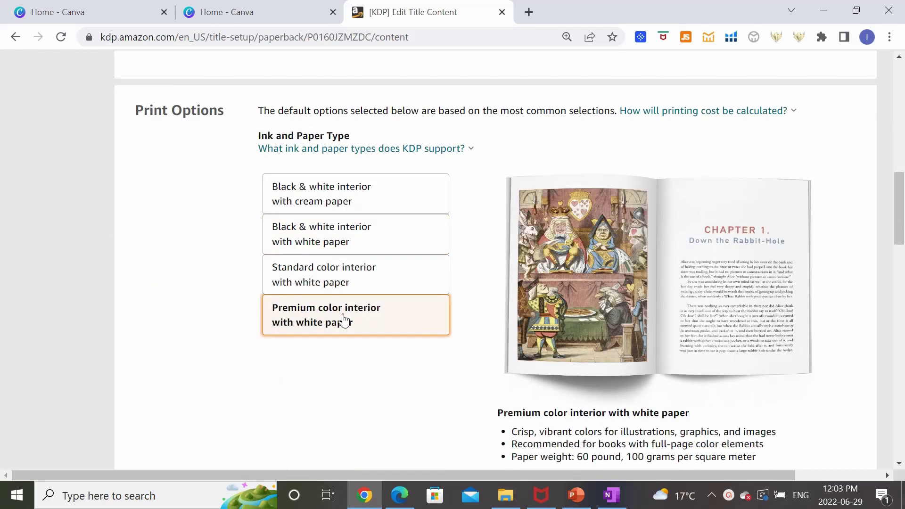